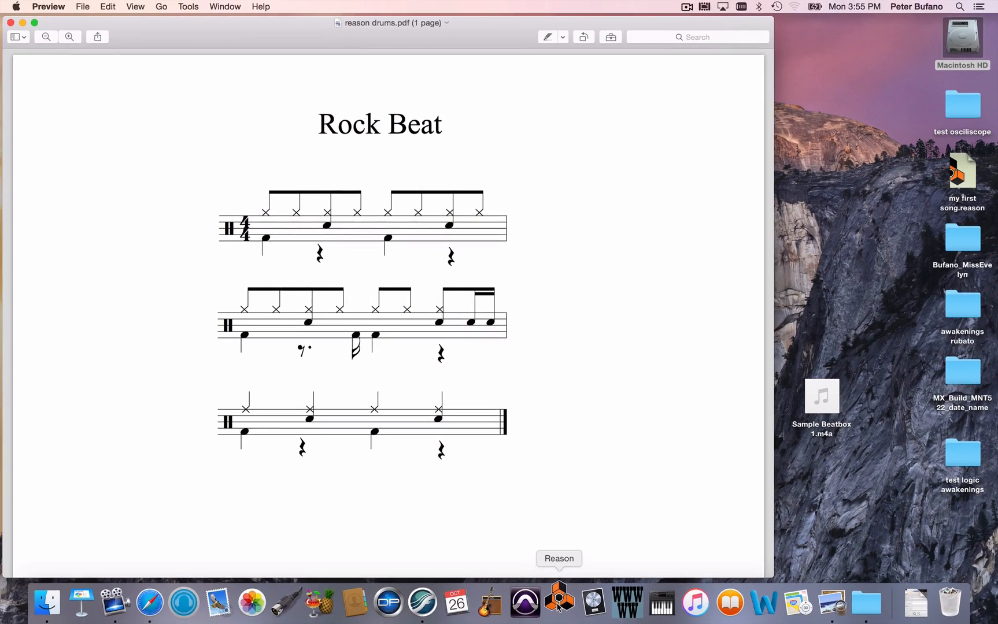
- Launch Reason in demo mode and enlarge the rack to show every default effect device
click(559, 605)
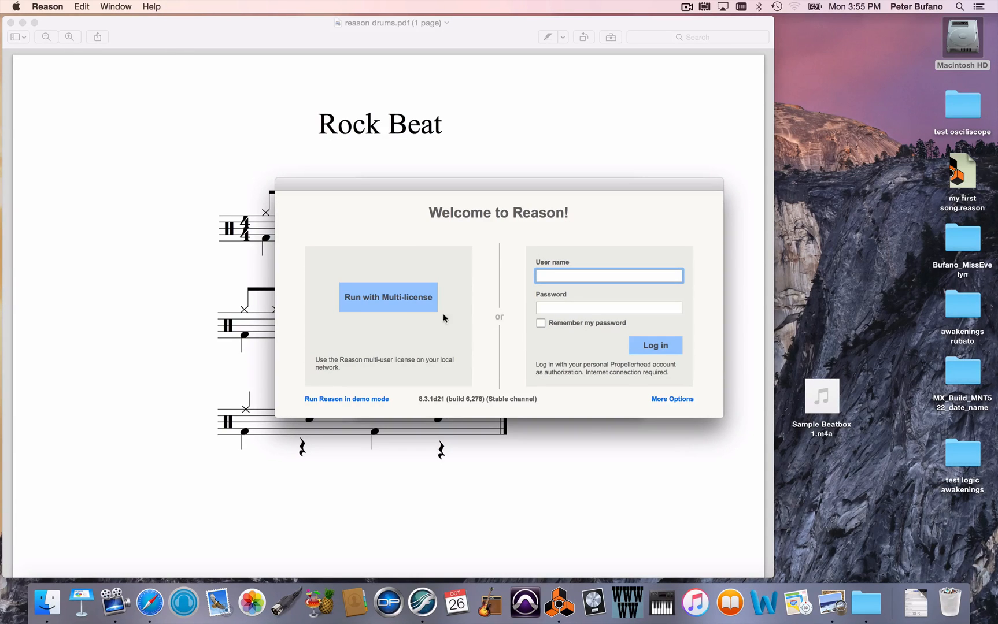
click(375, 400)
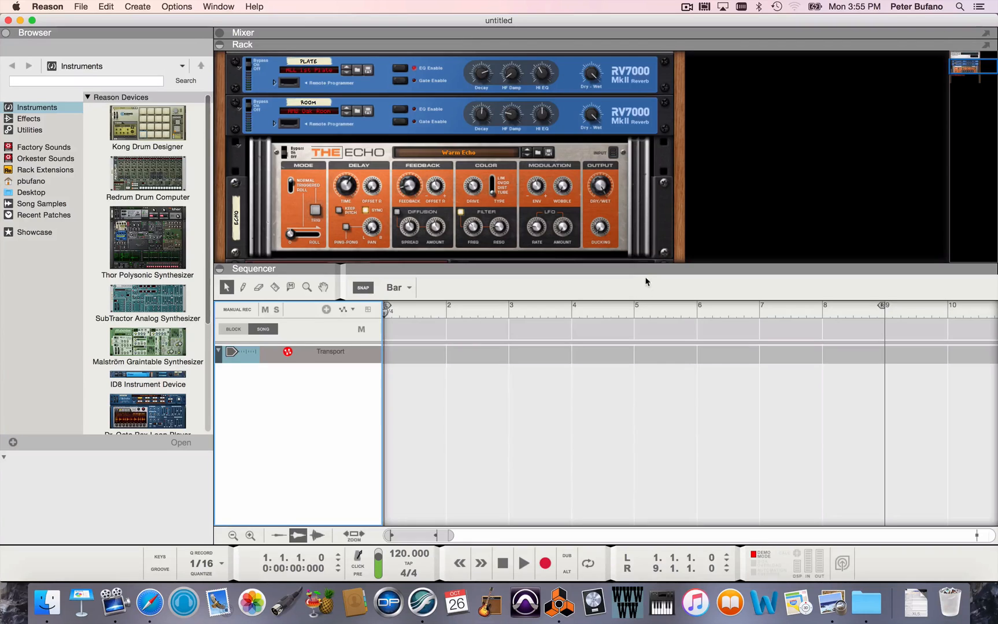
drag(644, 270, 646, 345)
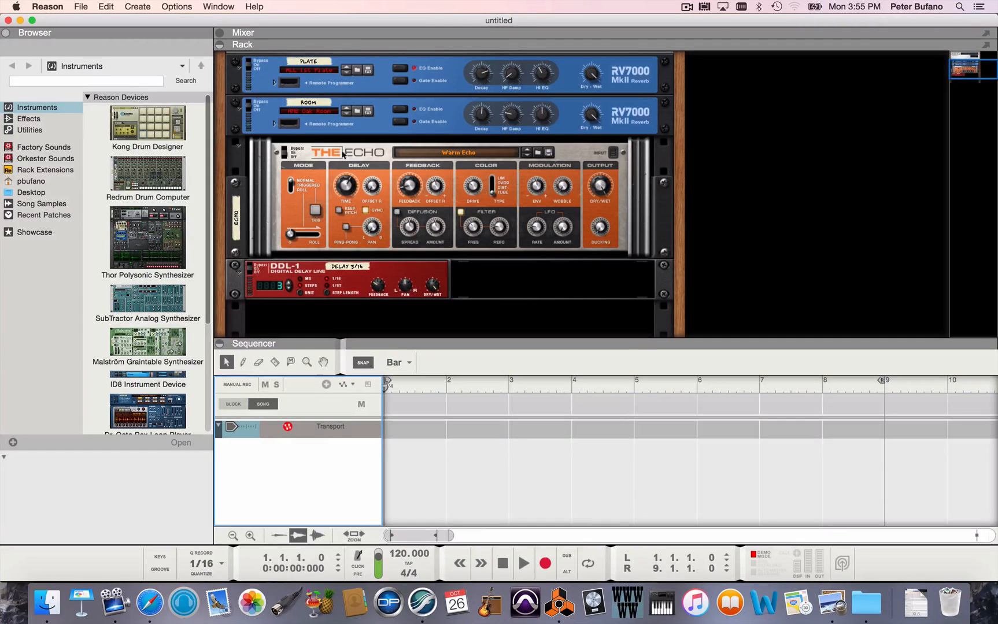
- Save the song to the Desktop under the name Drum Beats
click(81, 6)
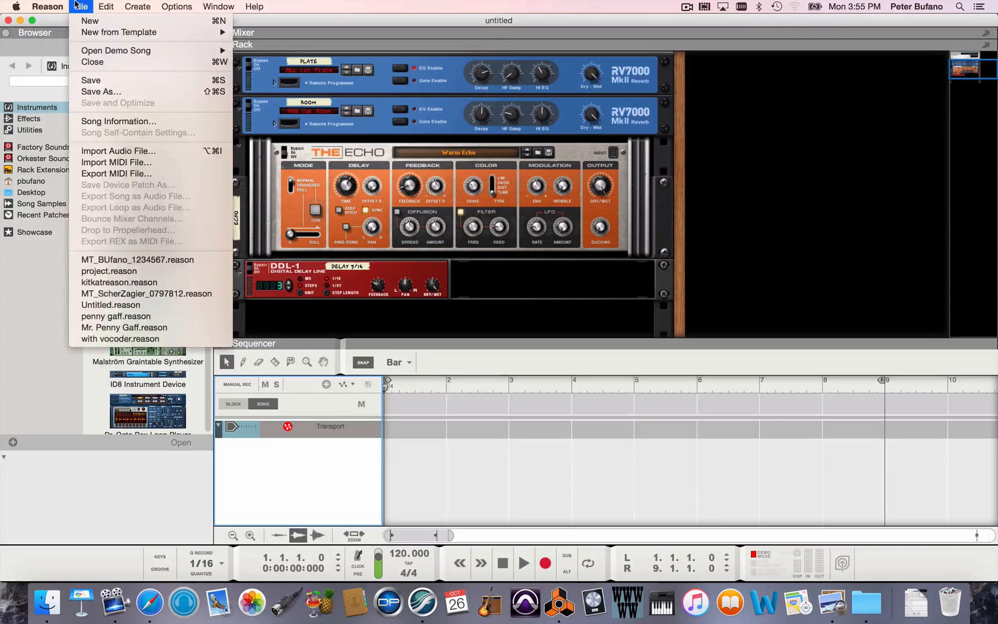
click(101, 91)
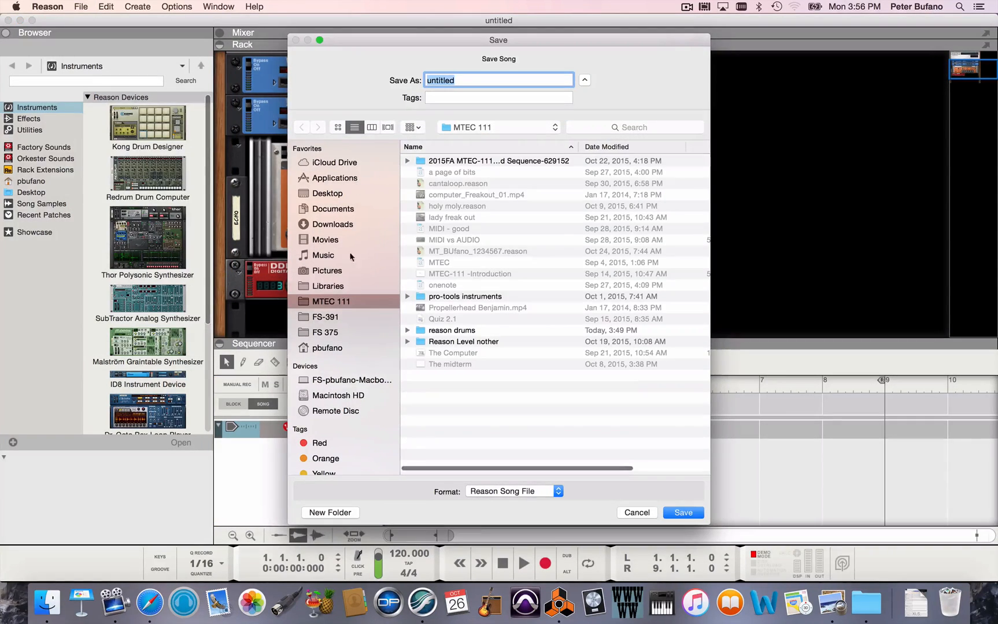
click(334, 194)
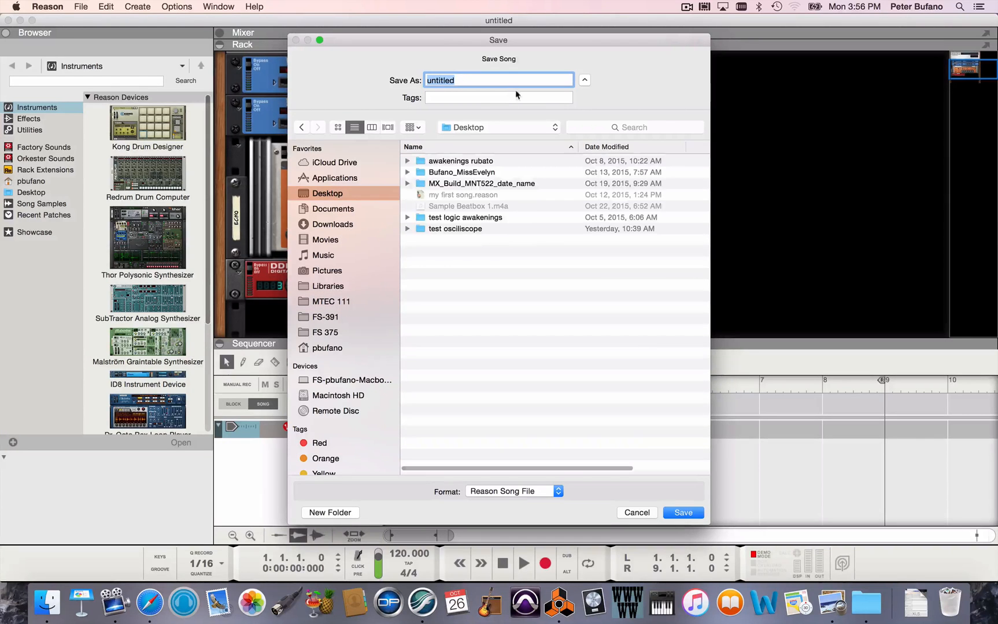
text(Drum Bea)
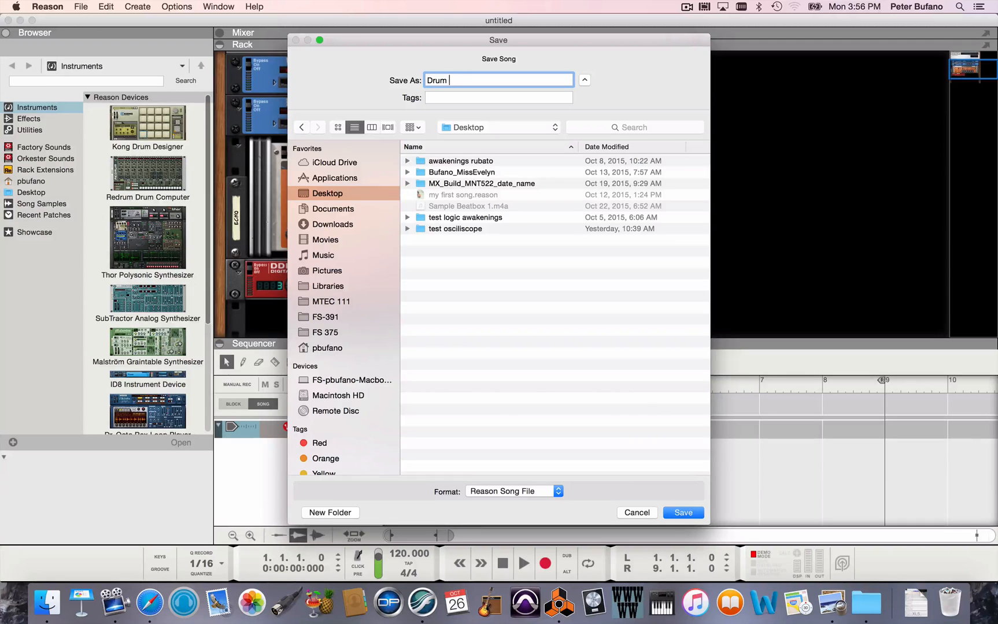
text(ts)
click(683, 513)
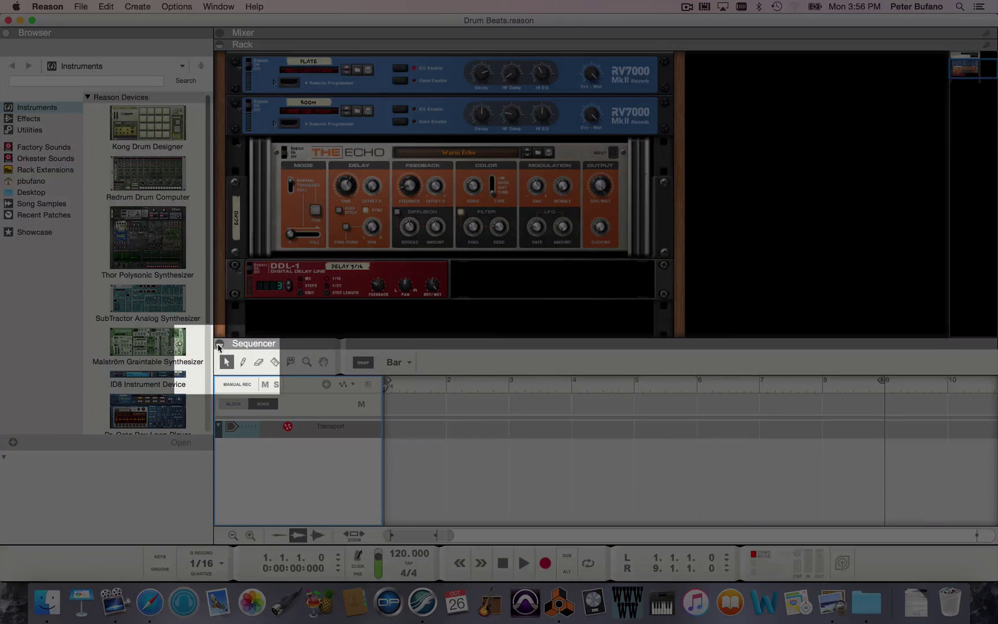
- Collapse the sequencer and delete the DDL-1 delay and The Echo devices from the rack
click(219, 343)
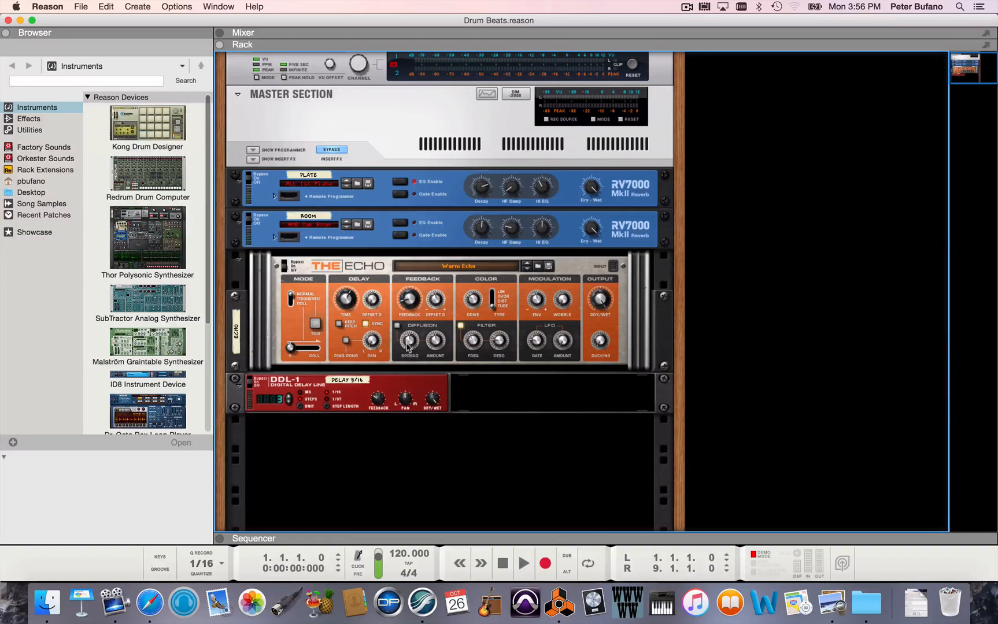
click(430, 389)
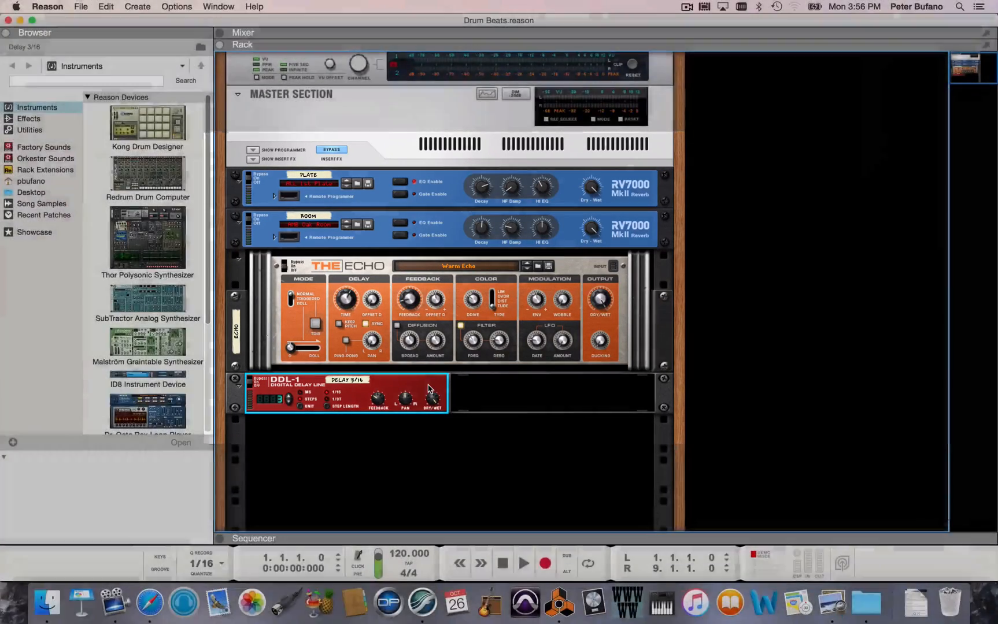
key(Delete)
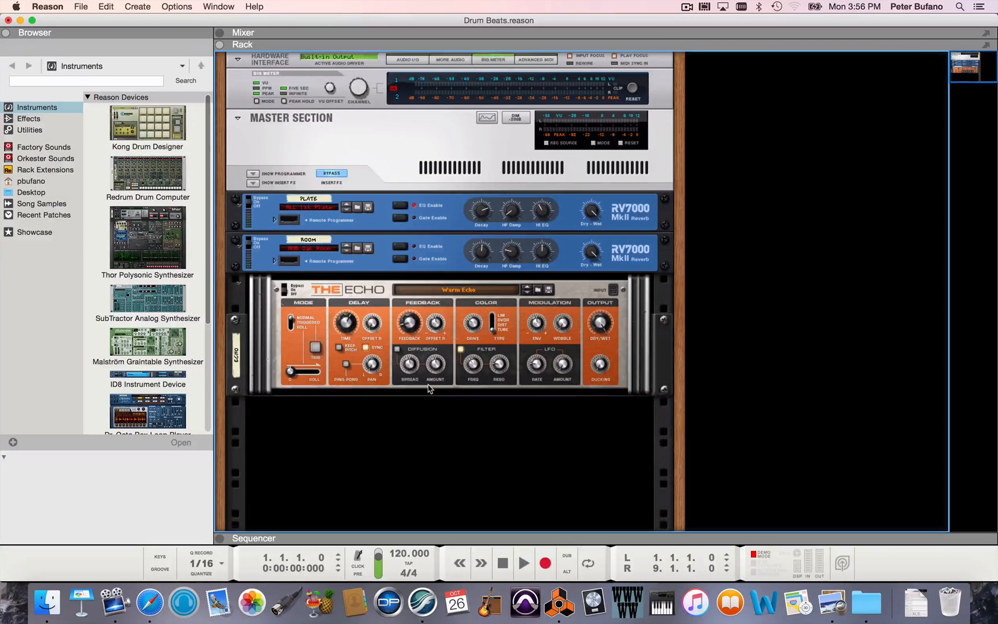
click(349, 290)
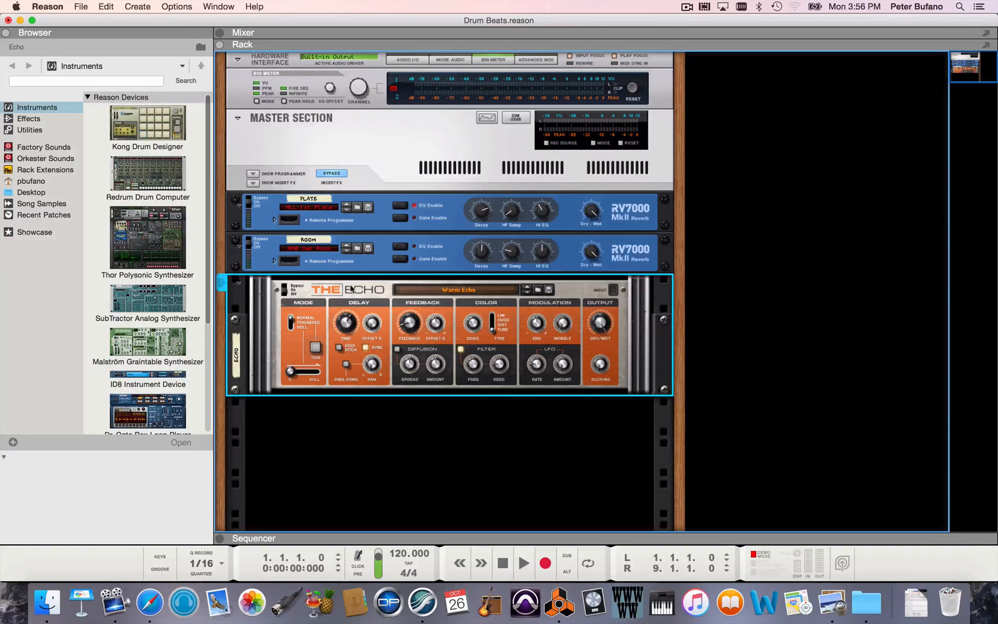
key(Delete)
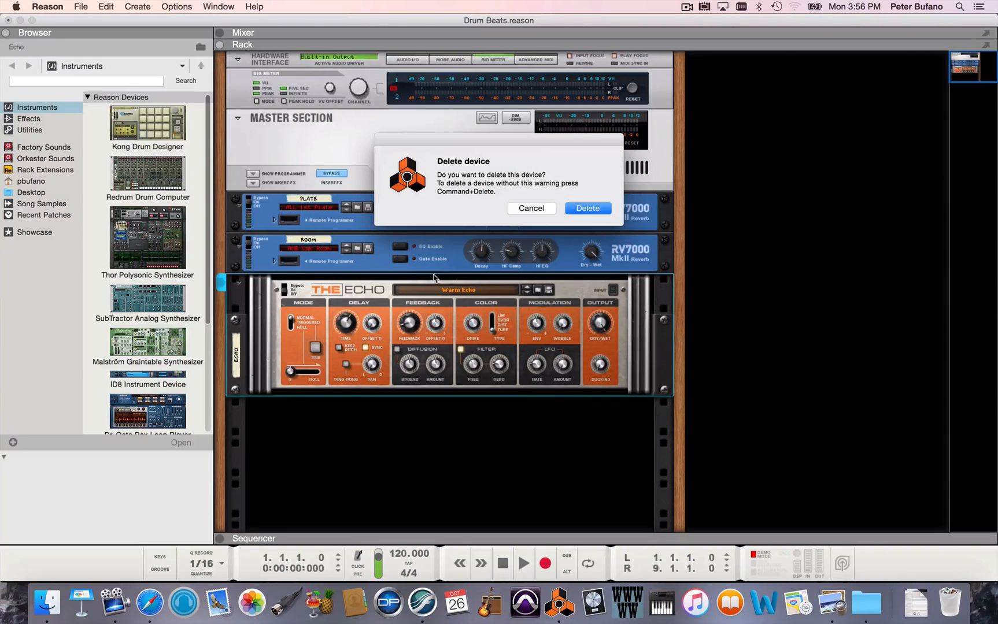
click(587, 208)
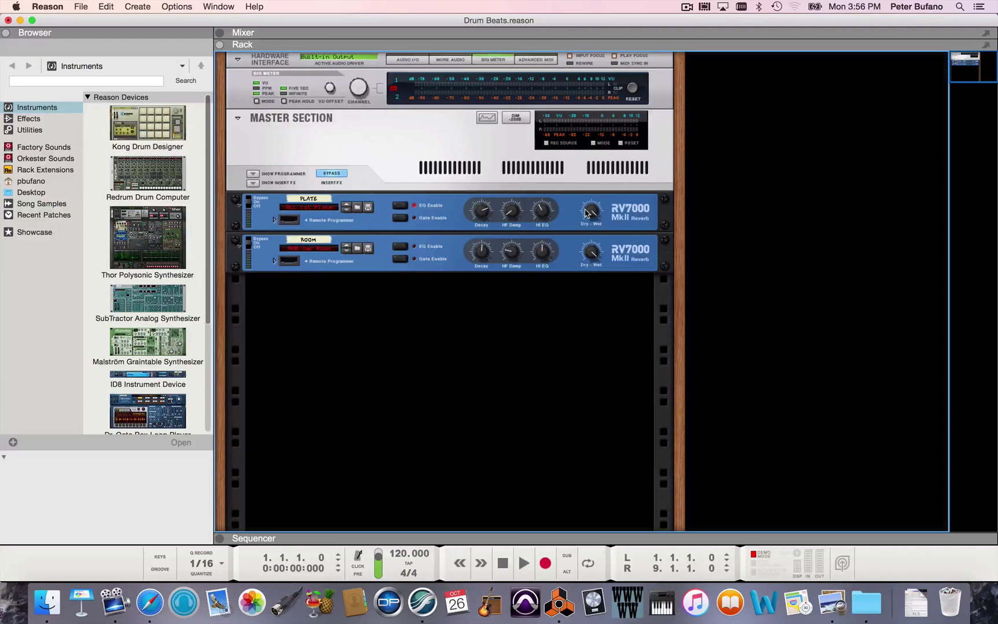
- Delete both RV7000 reverb devices from the rack
click(441, 255)
shift+click(454, 223)
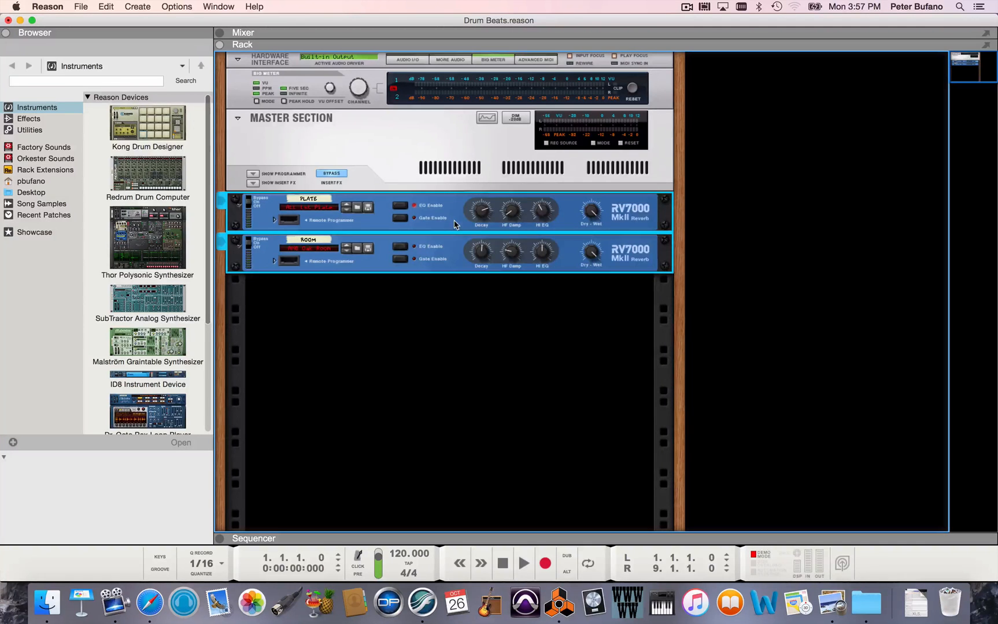
key(BackSpace)
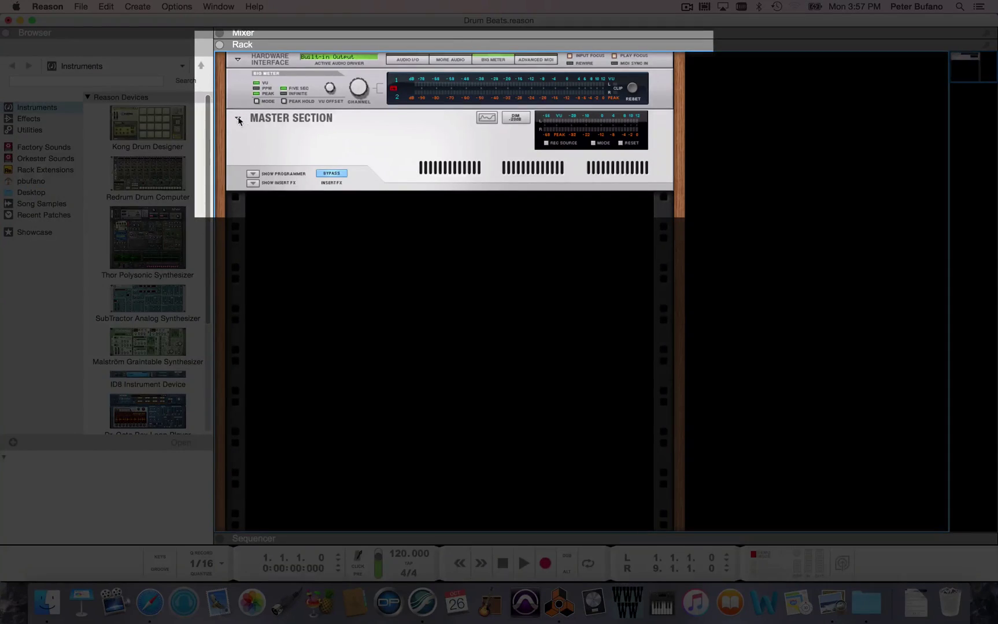
- Fold the master section and hardware interface into compact strips
click(239, 119)
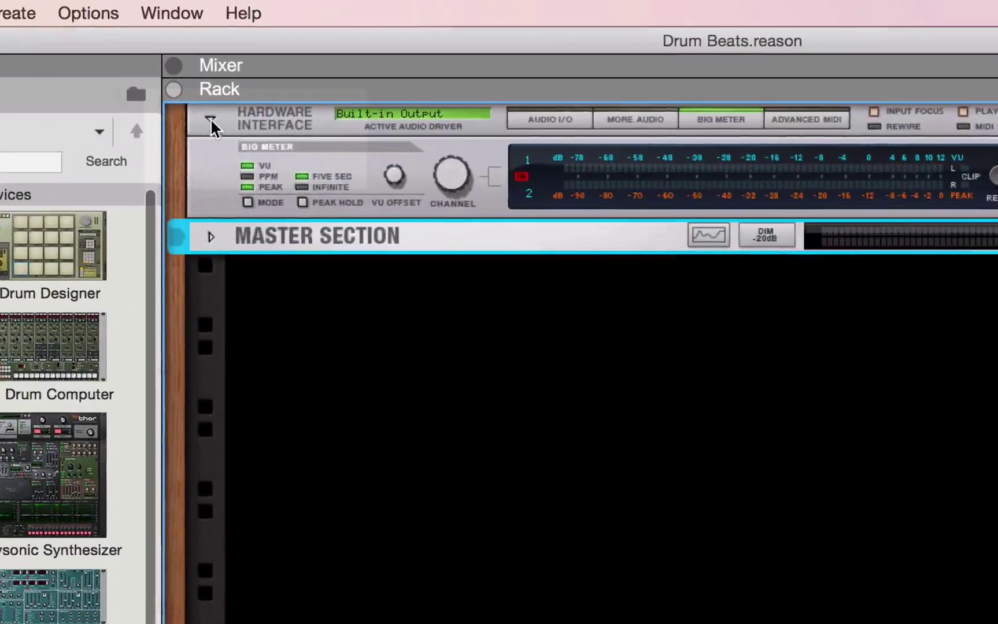
click(236, 63)
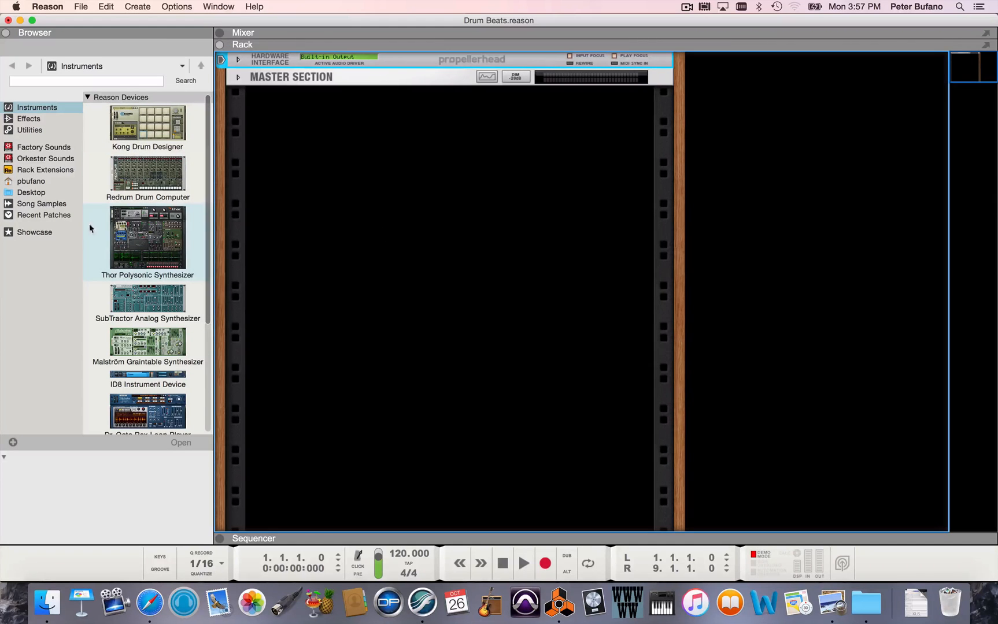
scroll(93, 288, down, 2)
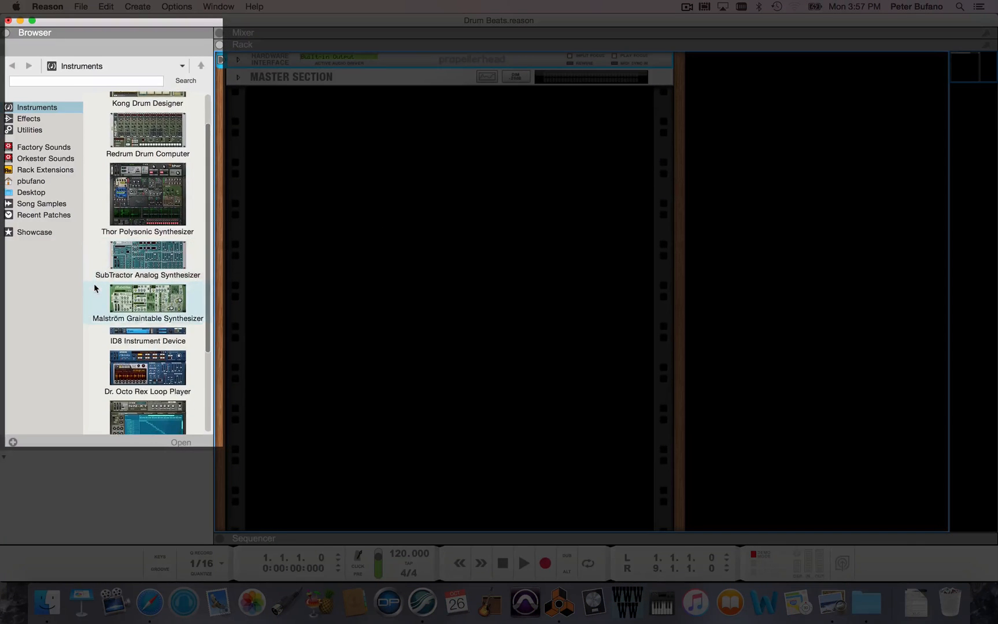
scroll(93, 288, up, 1)
scroll(94, 287, up, 2)
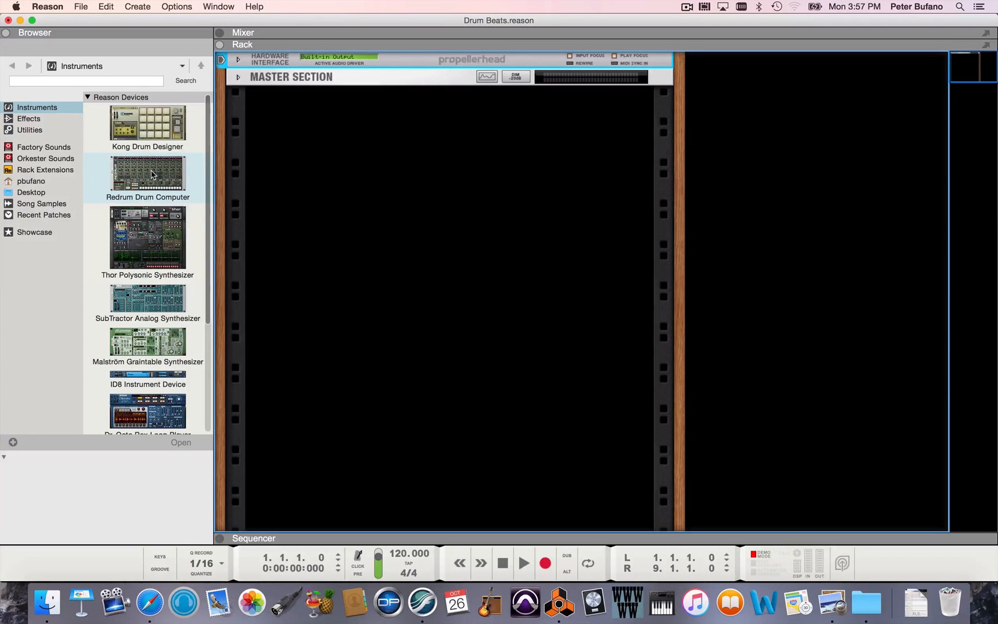
drag(152, 174, 421, 207)
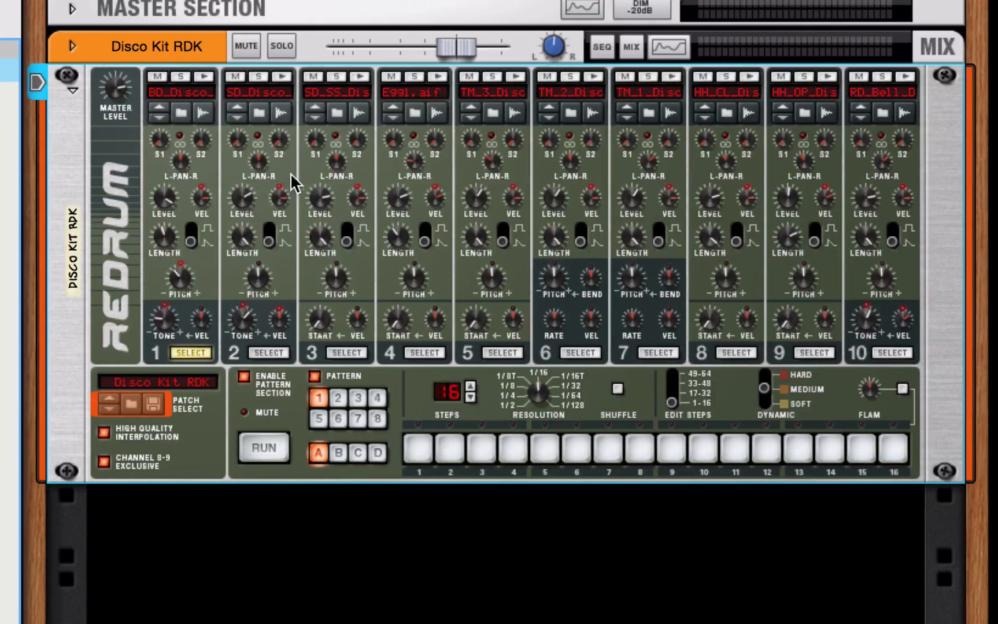
click(206, 77)
click(206, 76)
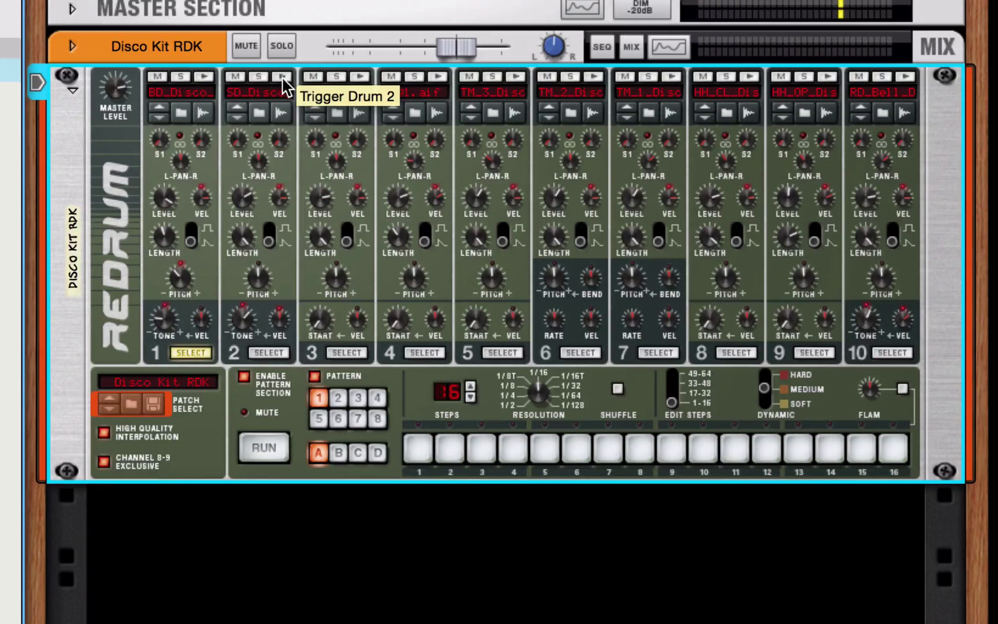
click(286, 80)
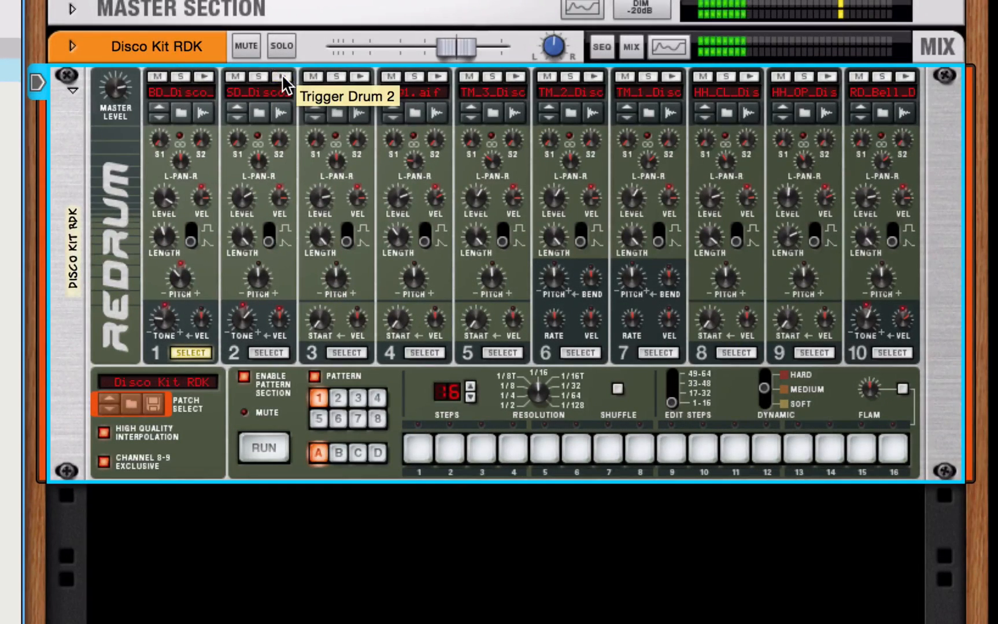
click(362, 81)
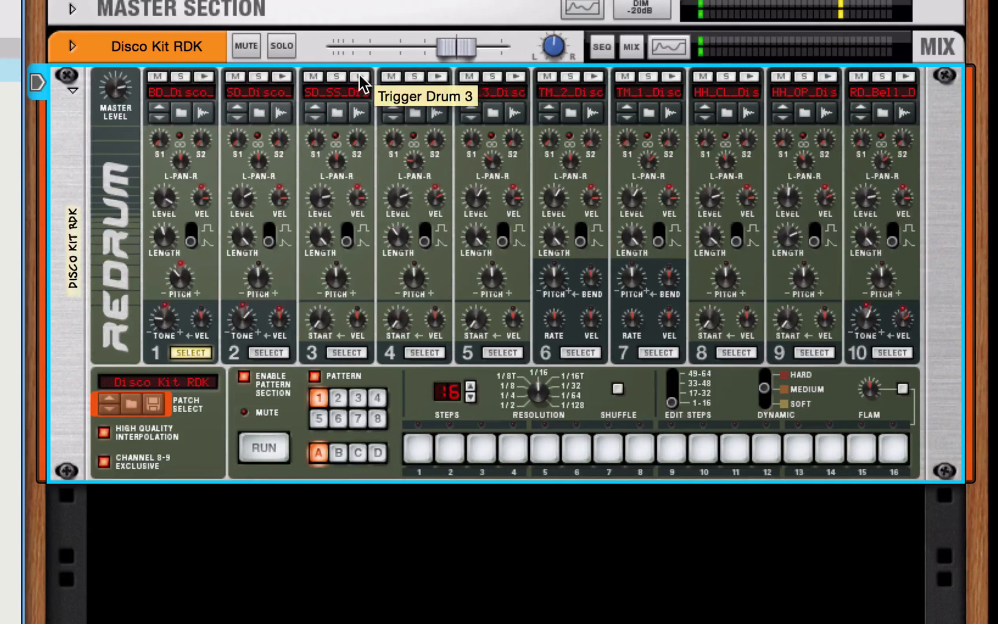
click(443, 81)
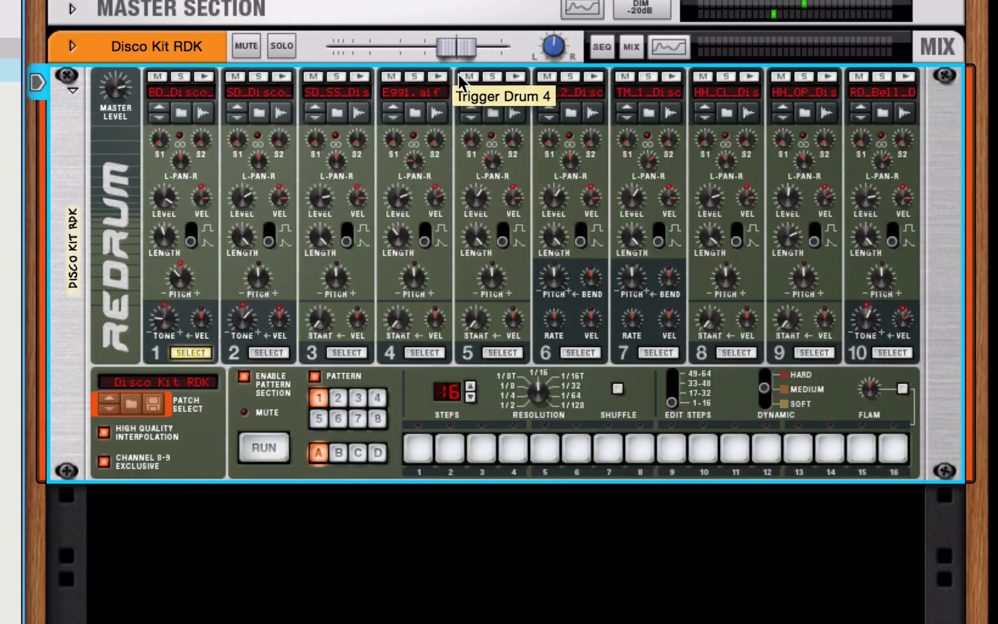
click(518, 81)
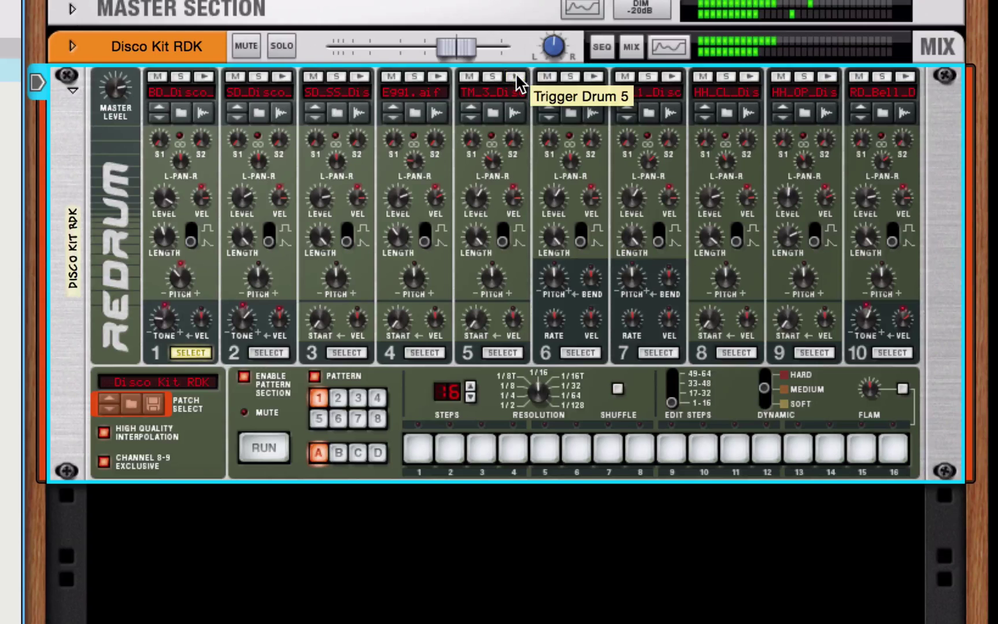
click(595, 81)
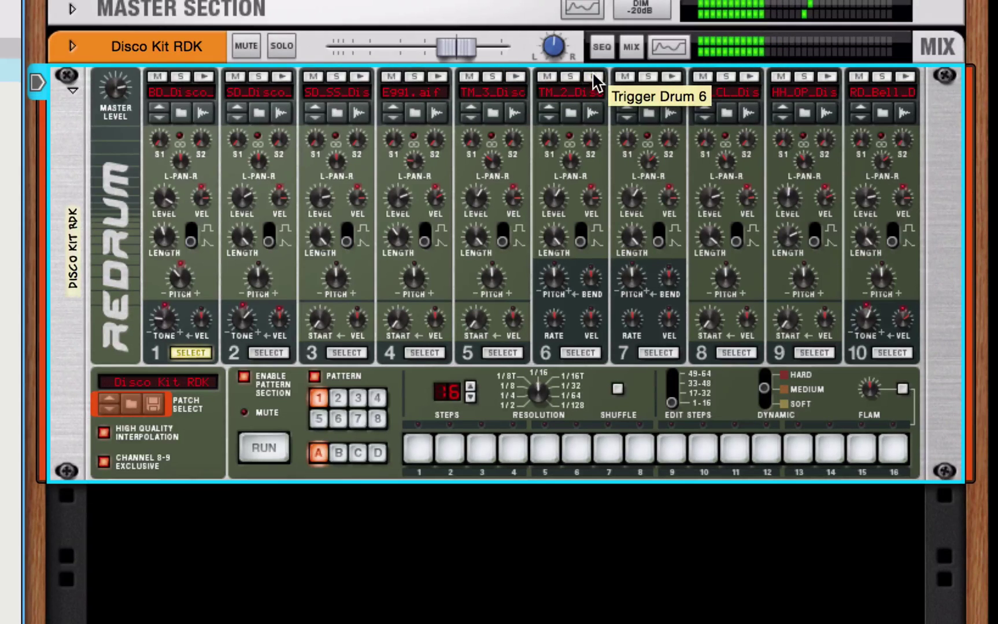
click(672, 78)
click(748, 78)
click(826, 81)
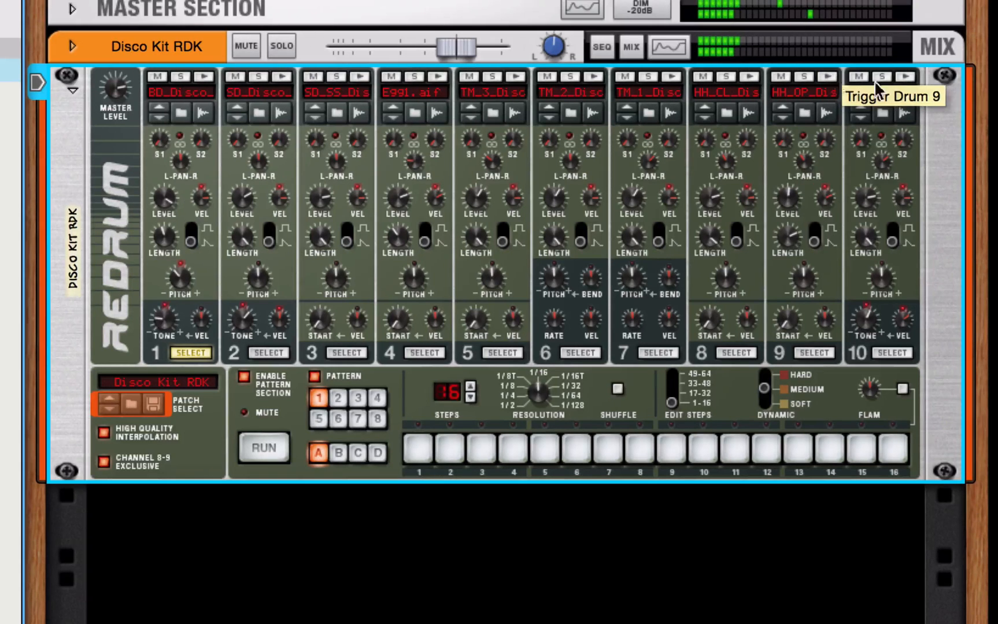
click(906, 81)
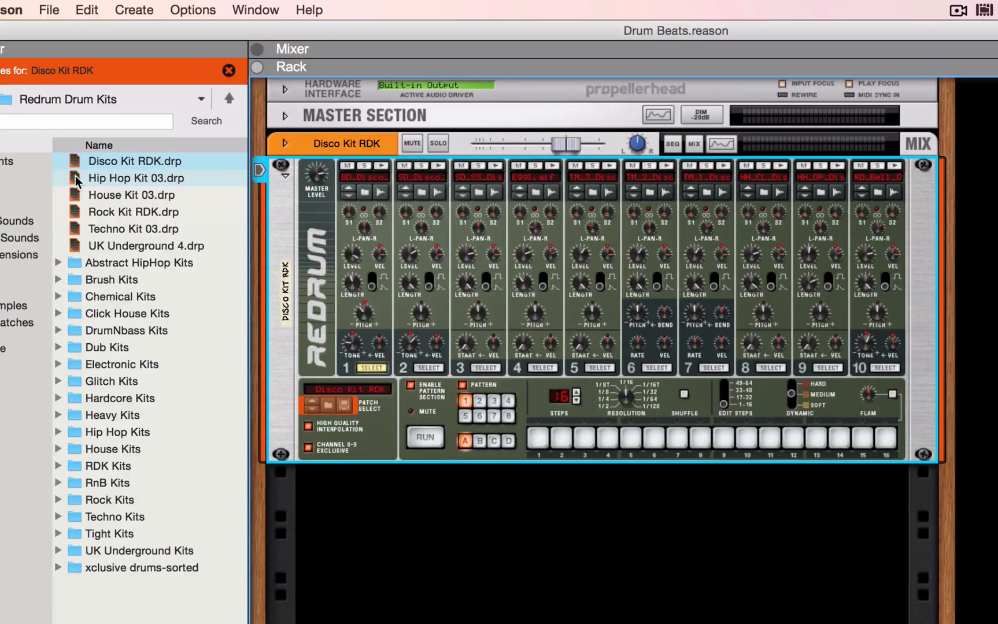
- Load Hip Hop Kit 03 into the Redrum and audition its drum channels
drag(78, 179, 360, 290)
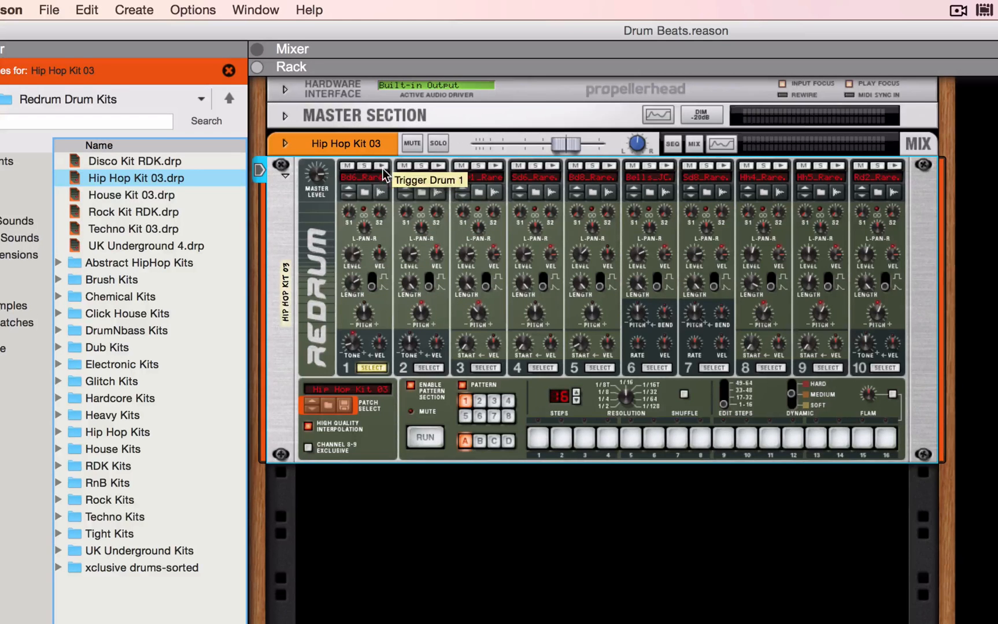
click(382, 168)
click(439, 168)
click(496, 168)
click(496, 167)
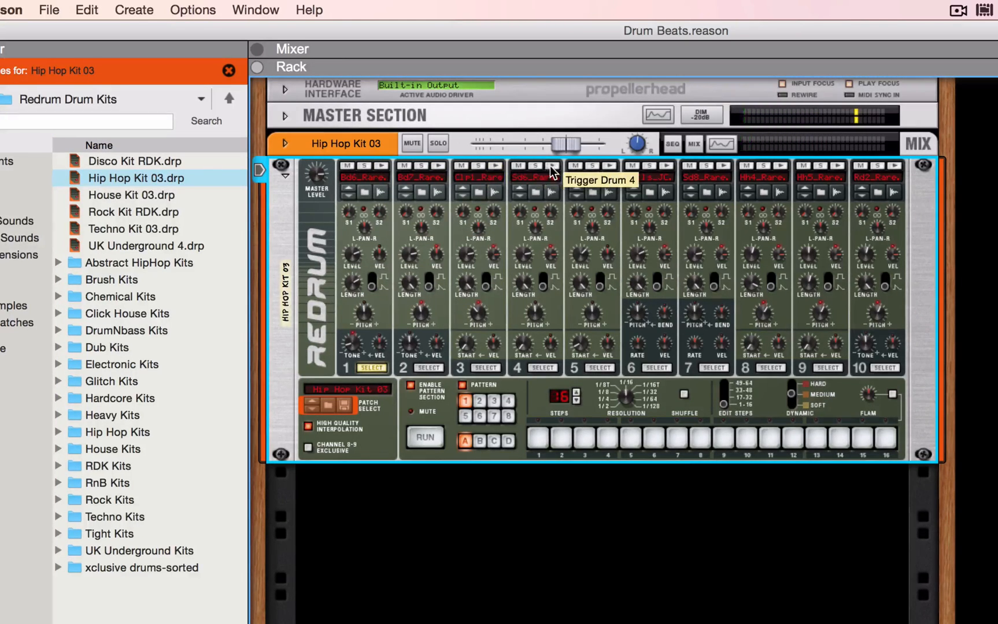
click(553, 169)
click(611, 169)
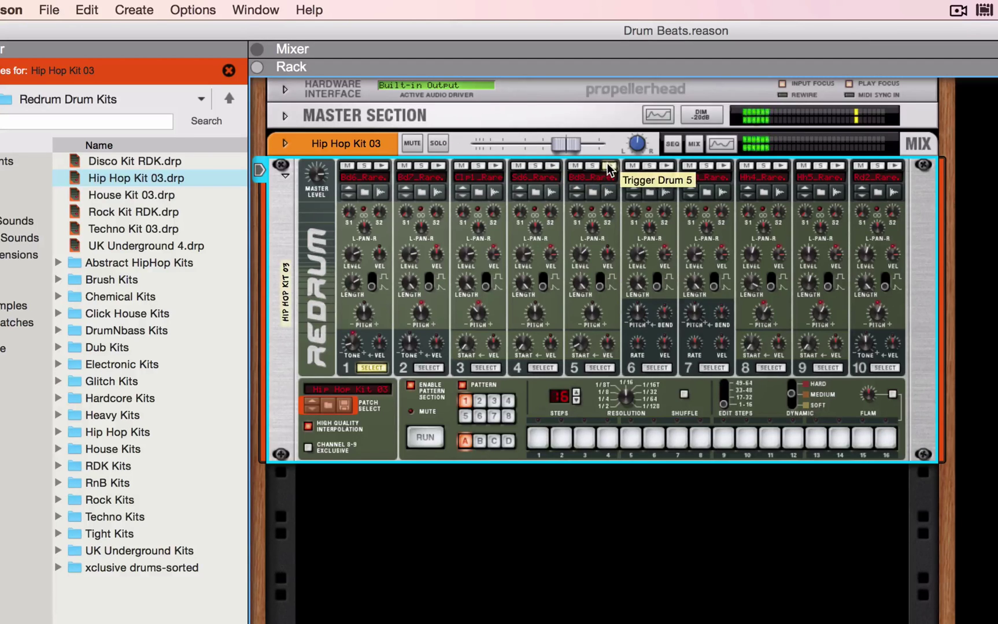
click(667, 169)
click(725, 167)
click(782, 167)
click(781, 167)
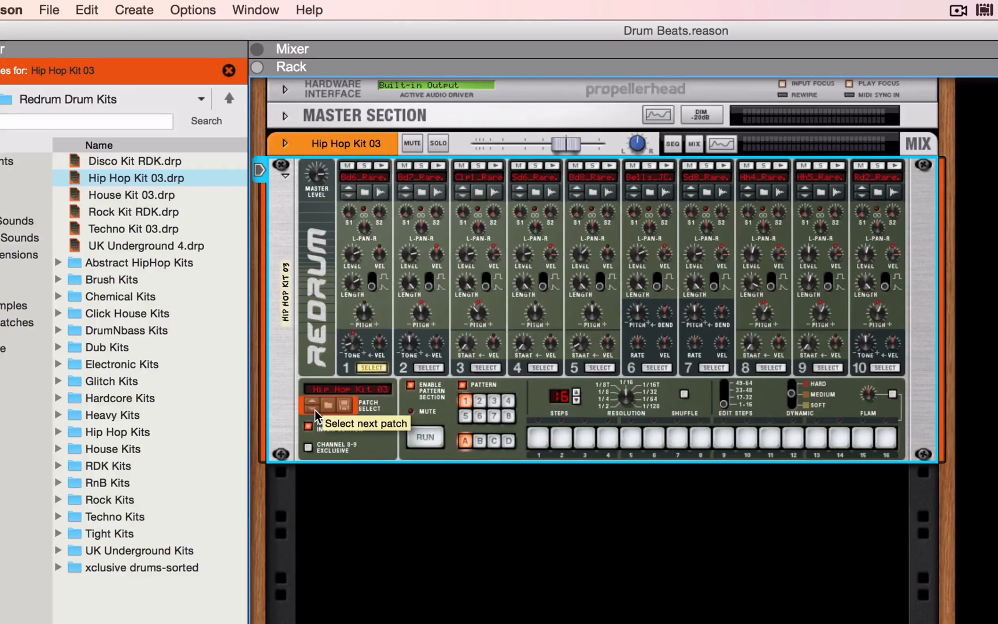
- Step to the House Kit 03 patch and audition its first drums
click(315, 408)
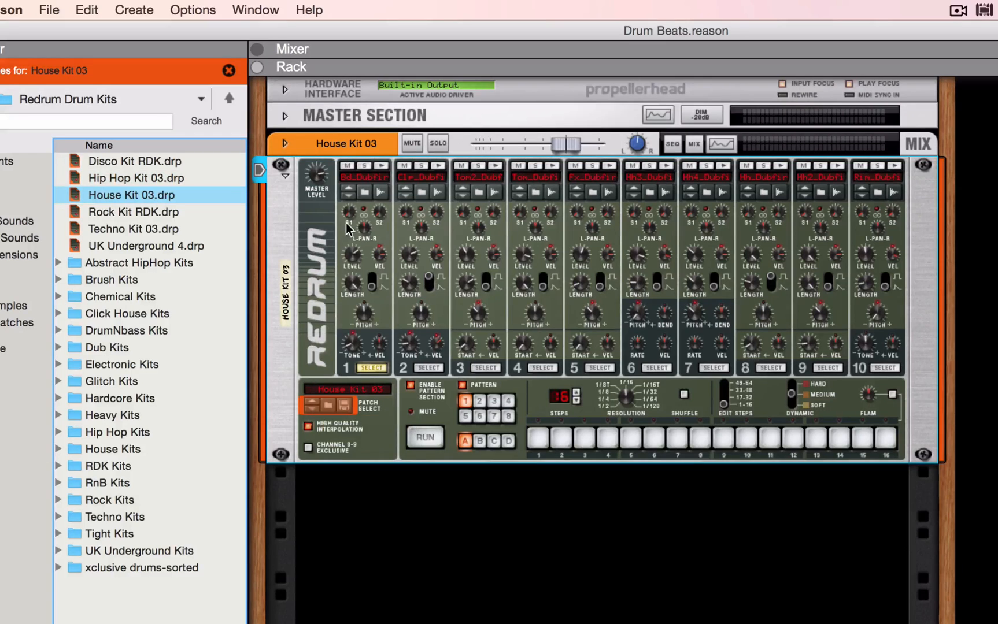
click(383, 169)
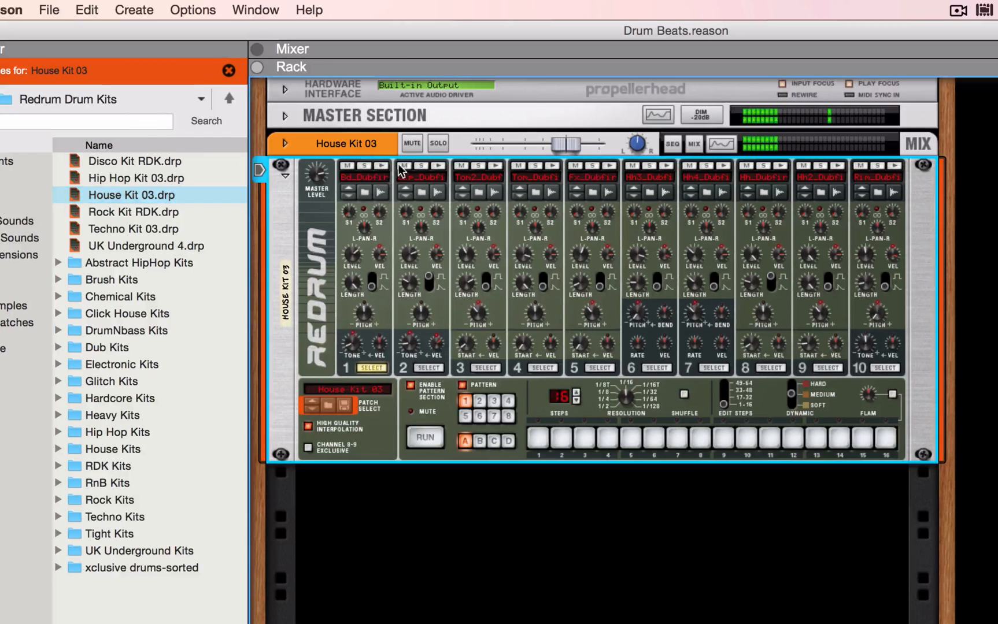
click(437, 169)
click(485, 168)
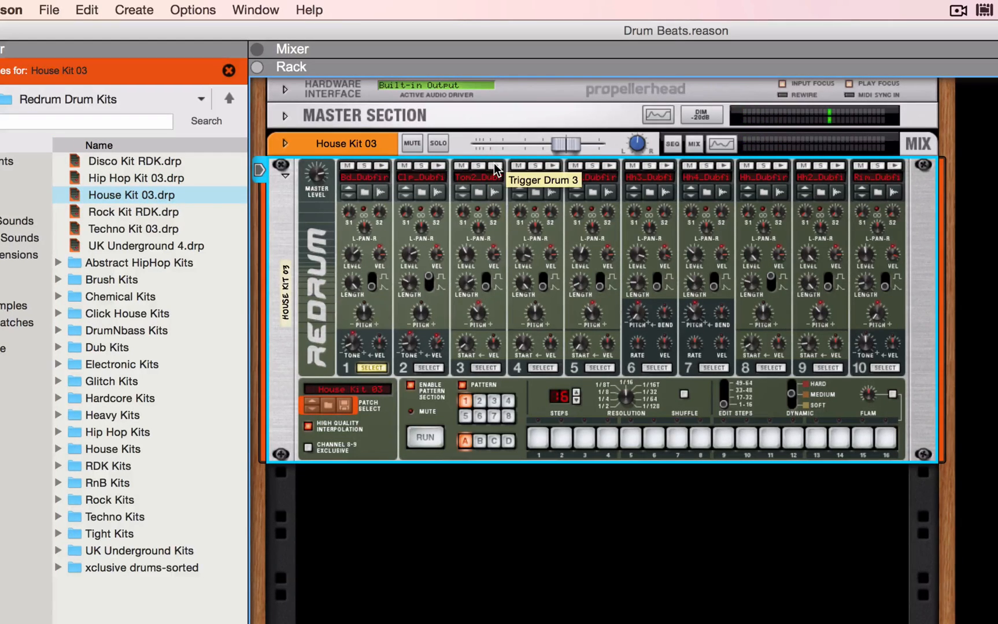
click(496, 169)
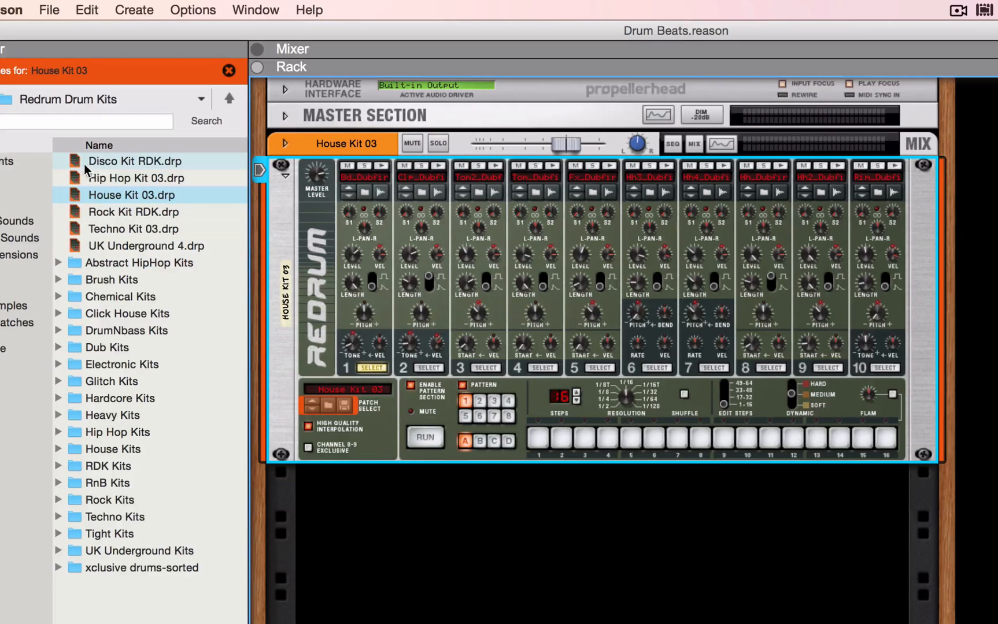
- Reload Disco Kit RDK into the Redrum, test drum 10, and switch to the rock beat reference sheet
drag(80, 162, 352, 251)
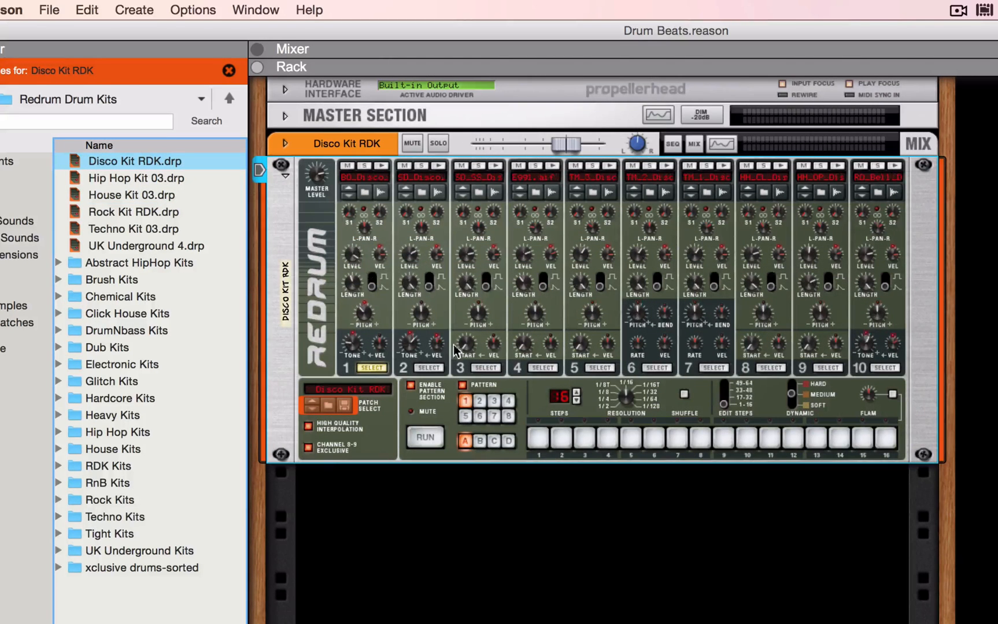
click(895, 167)
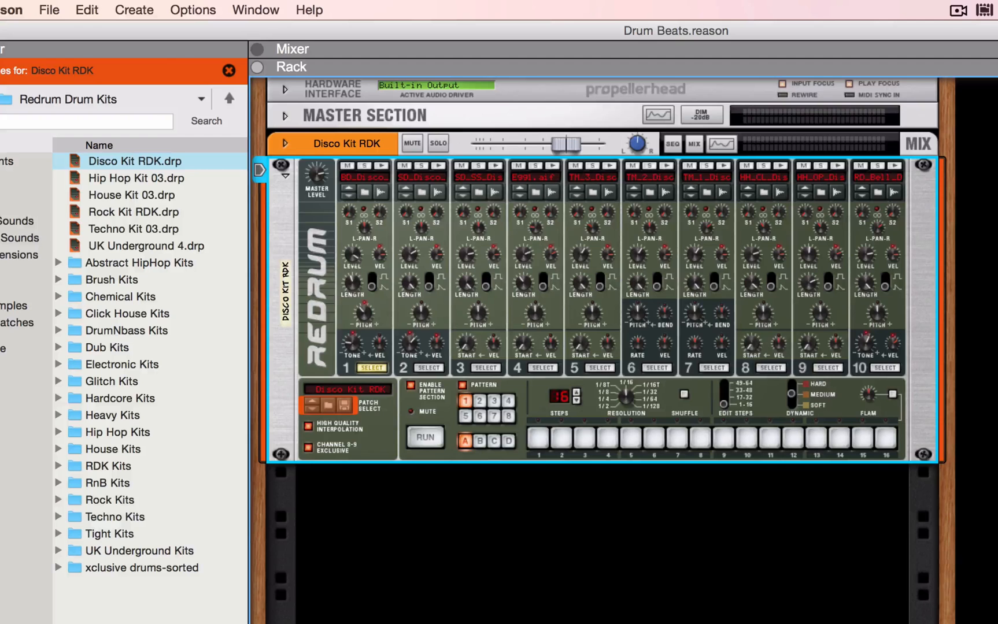
key(super+Tab)
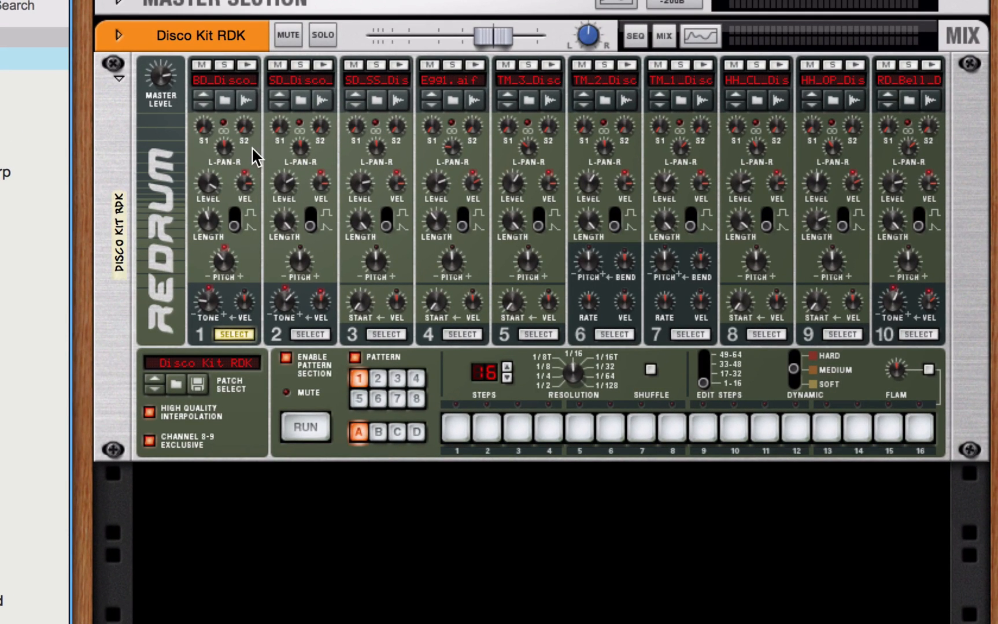
click(252, 67)
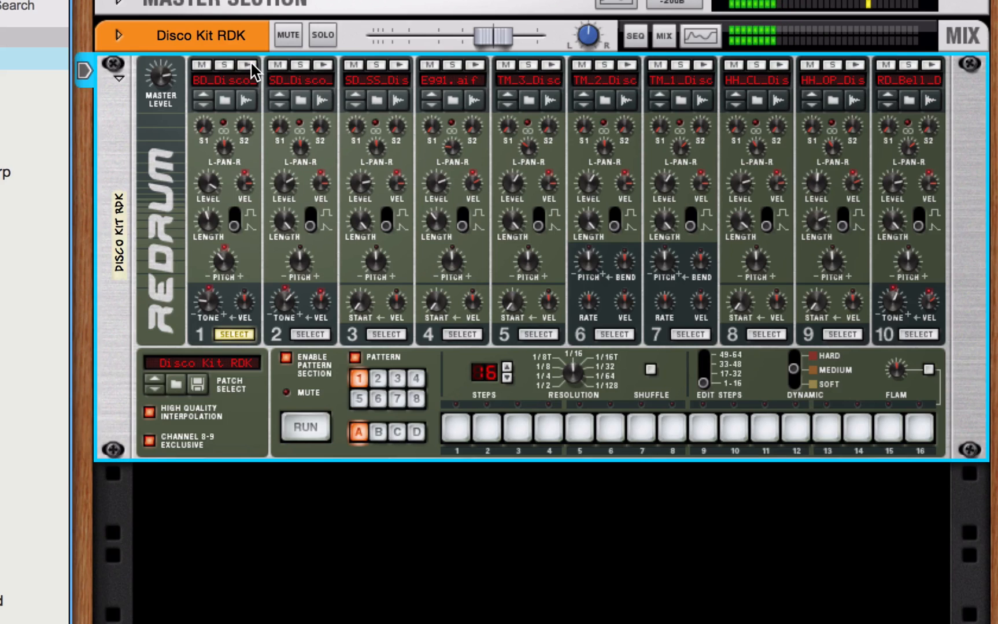
click(252, 68)
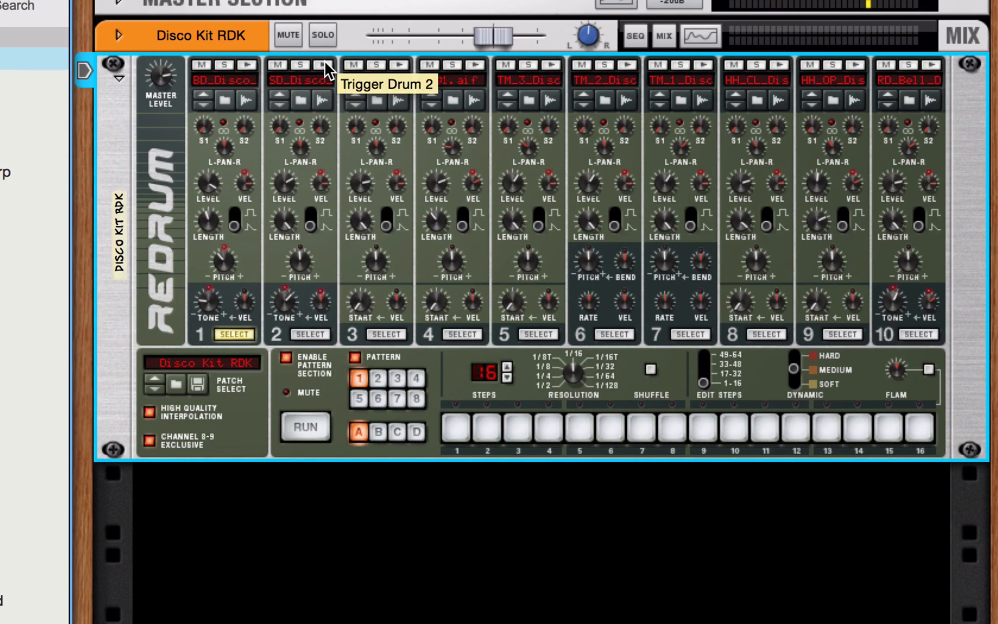
click(325, 65)
click(324, 66)
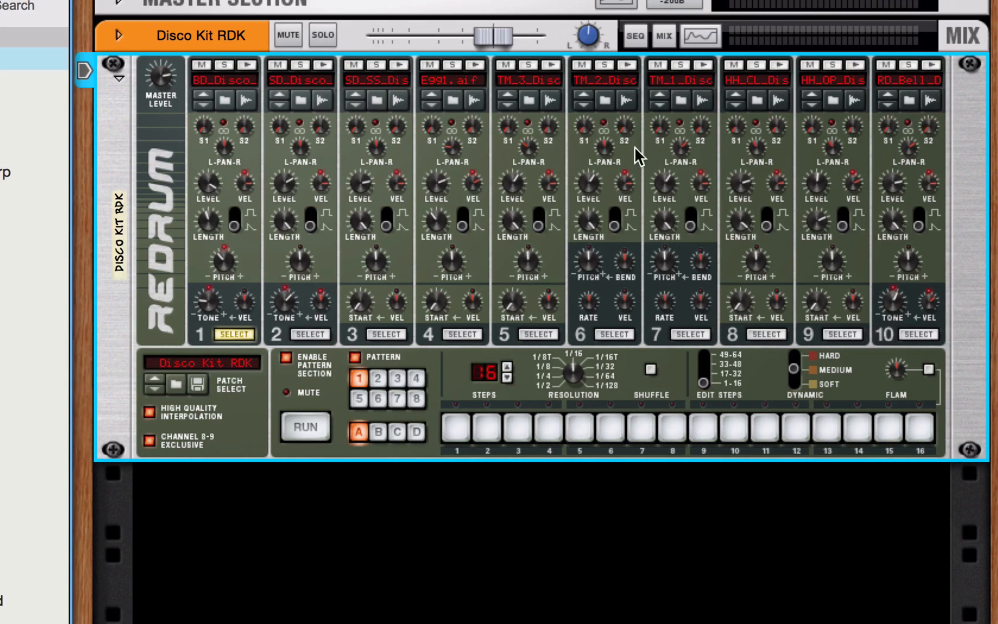
click(781, 69)
click(782, 69)
click(933, 67)
click(933, 67)
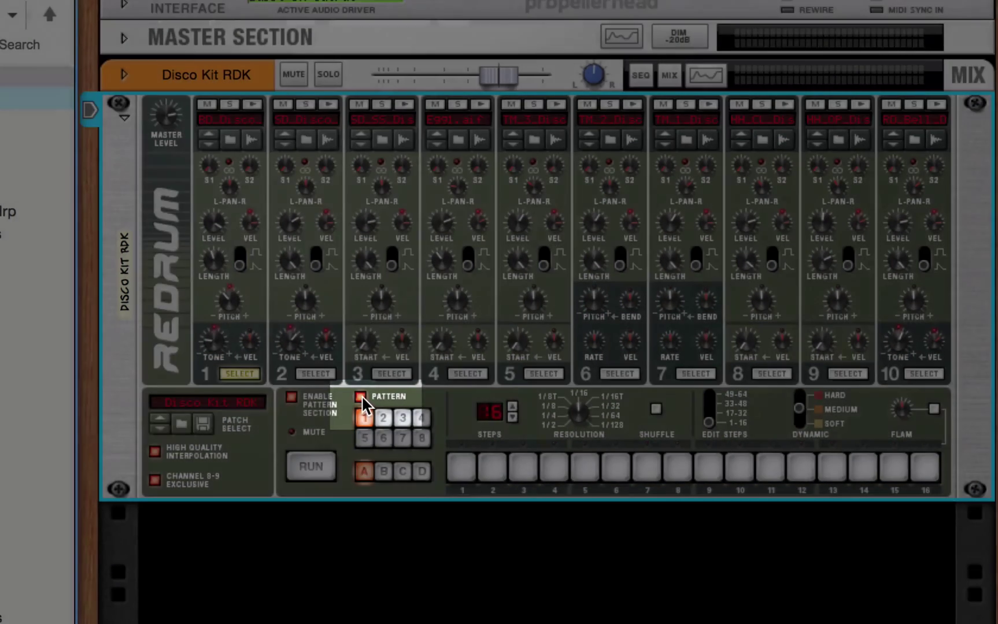
click(361, 397)
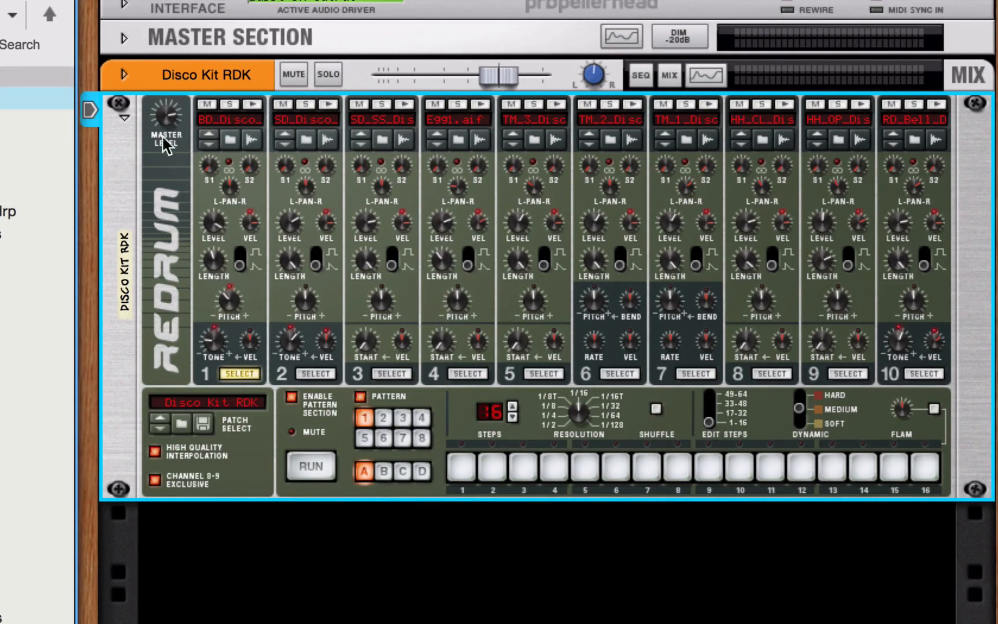
mouse_move(165, 116)
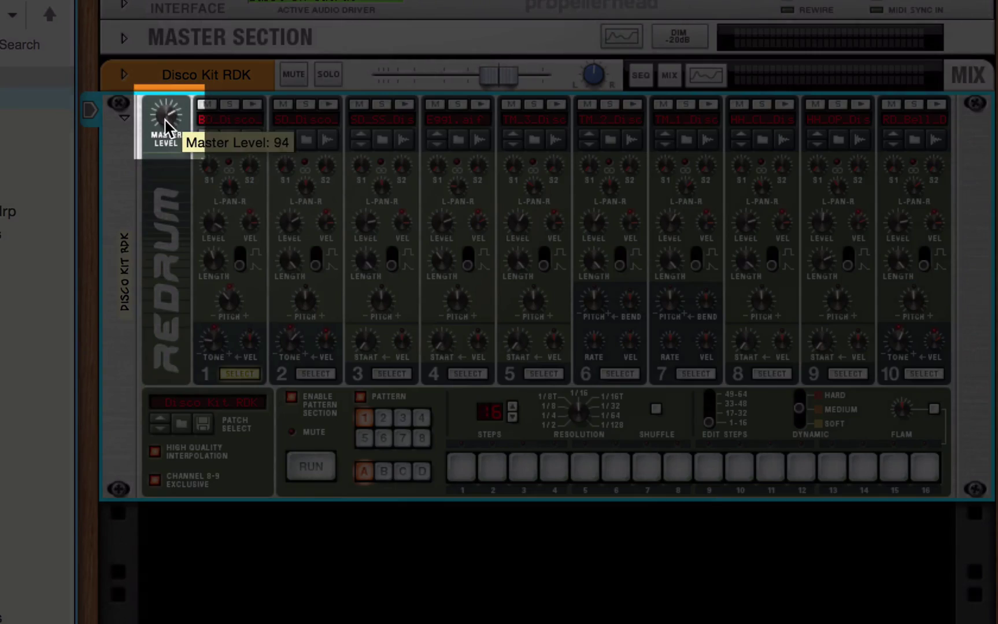
drag(170, 121, 169, 123)
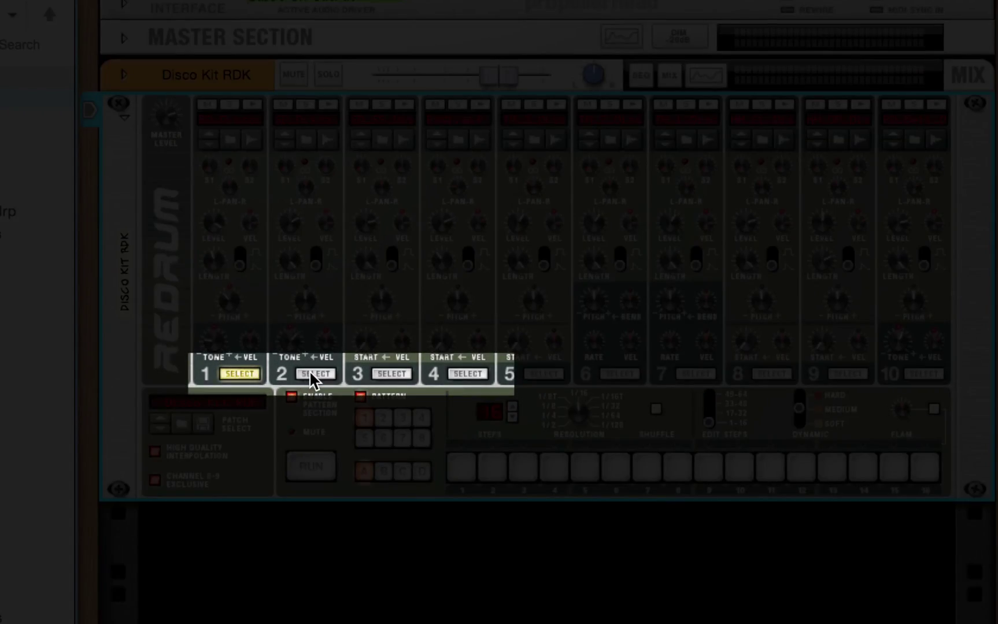
click(315, 373)
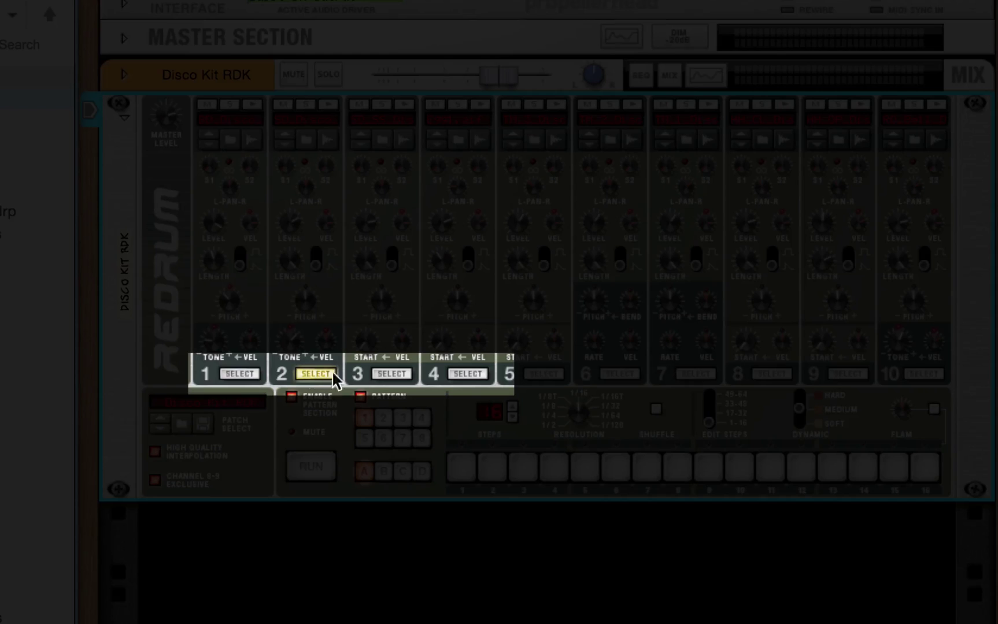
click(390, 373)
click(466, 373)
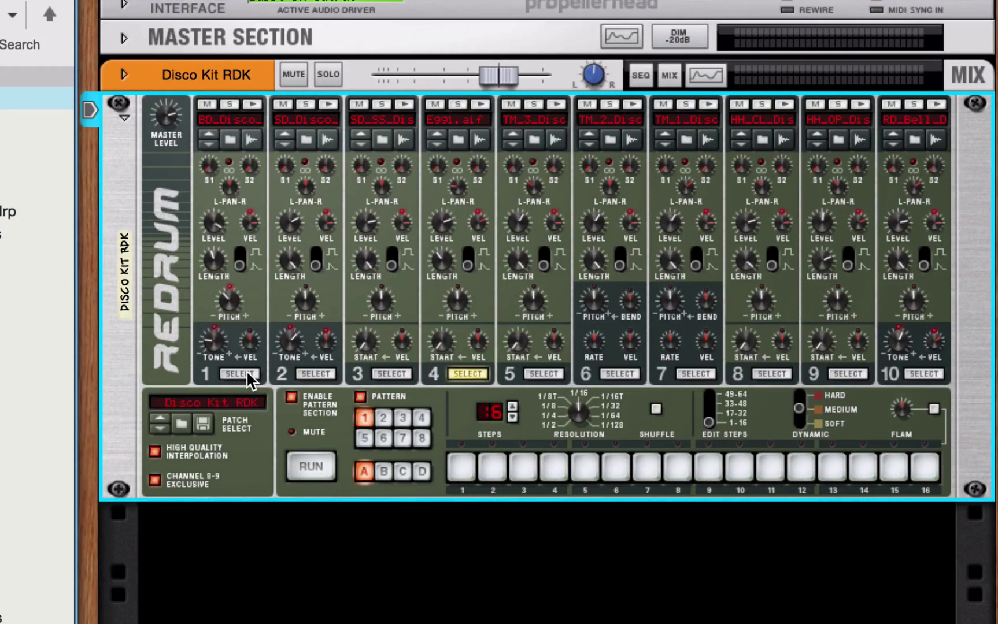
click(242, 372)
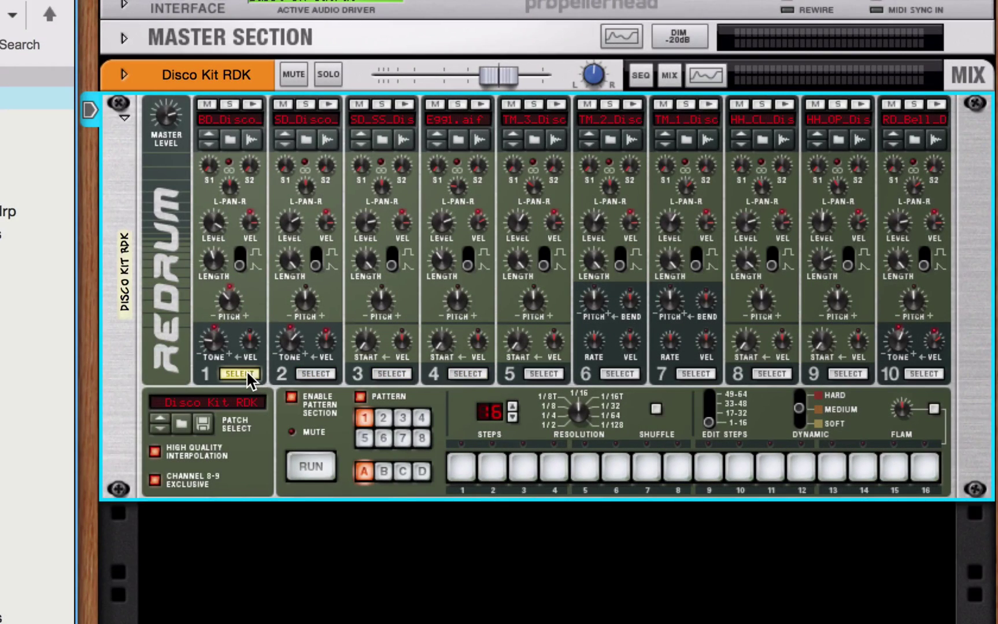
click(254, 105)
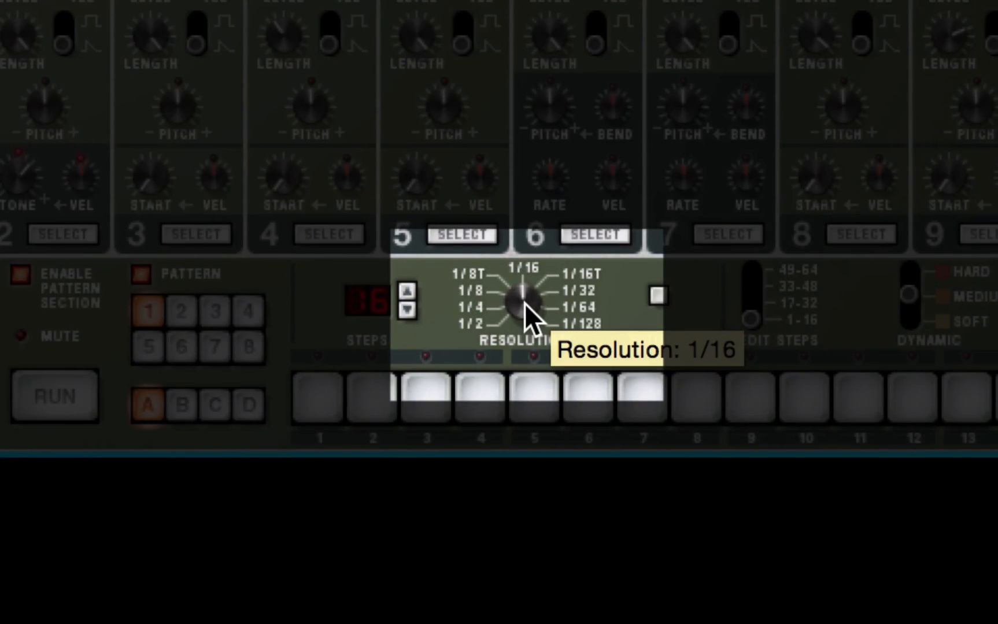
- Set the step resolution toward eighth notes, shorten the pattern to 8 steps, and run it once
drag(524, 304, 525, 342)
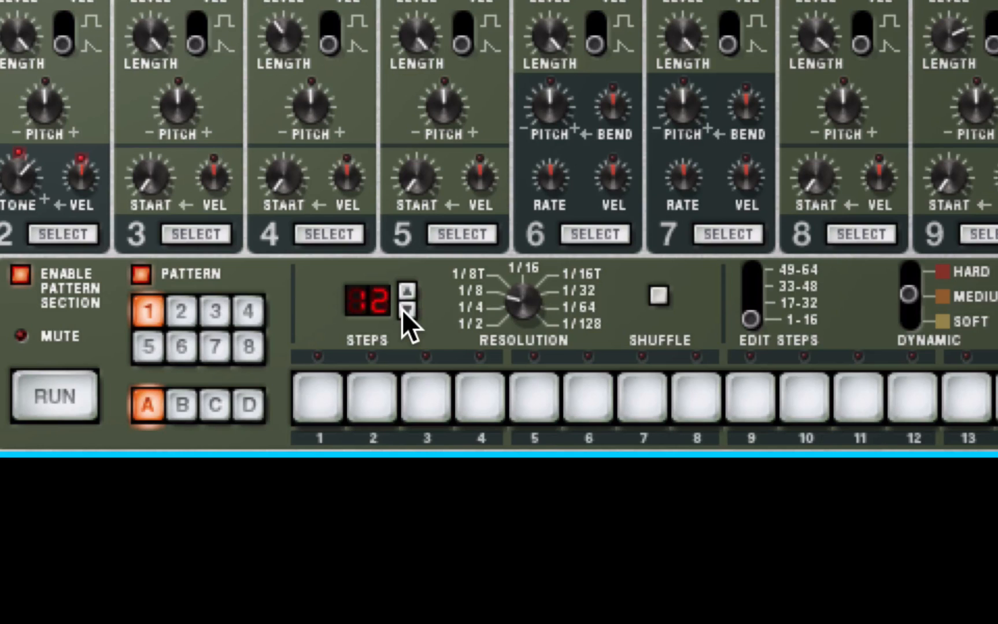
click(407, 309)
click(407, 310)
click(67, 394)
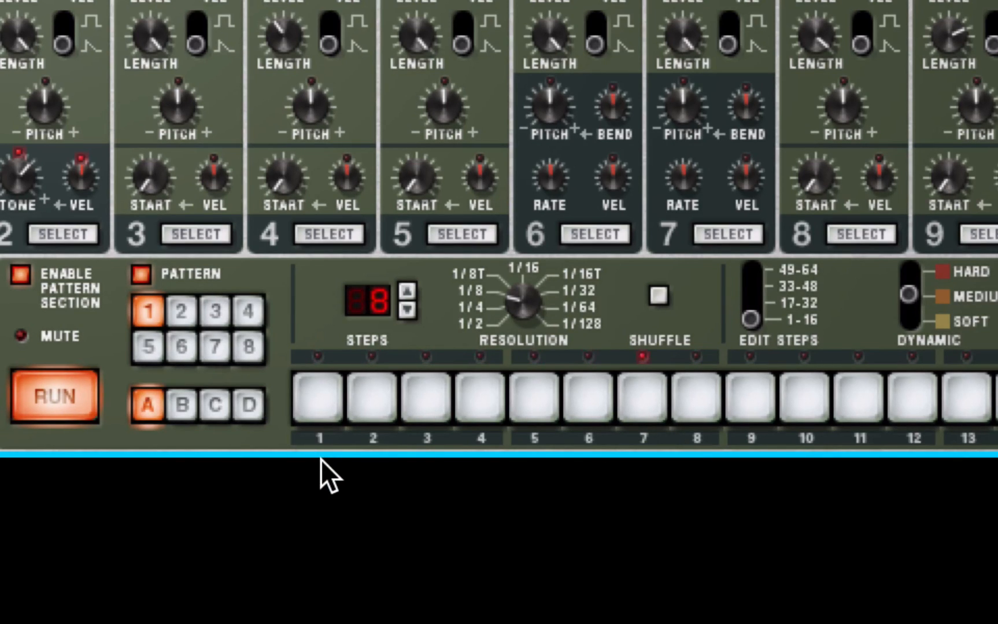
click(51, 389)
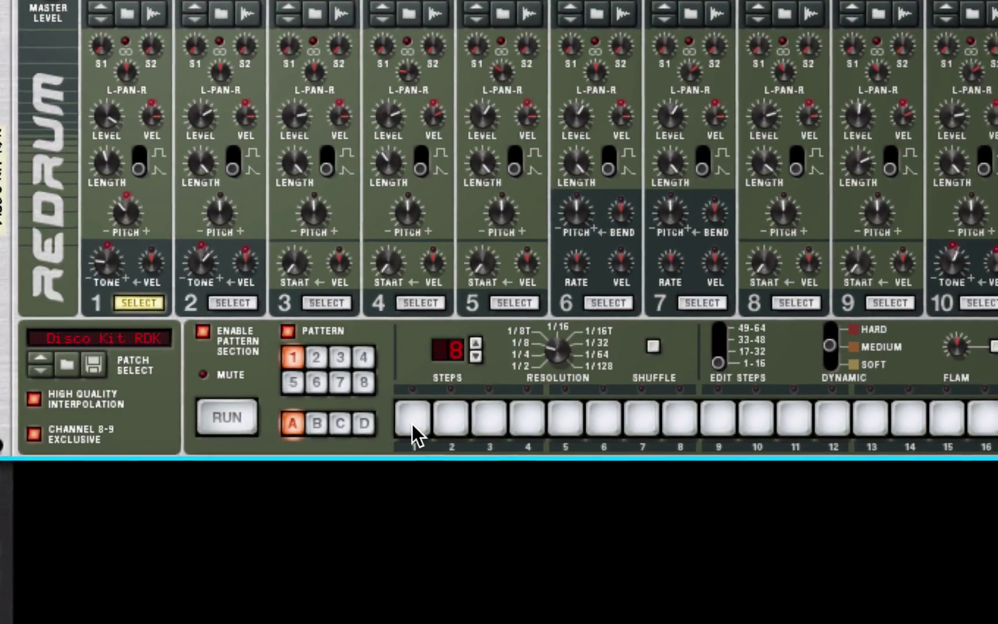
- Place bass drum hits on steps 1 and 5 and play the pattern back
click(412, 421)
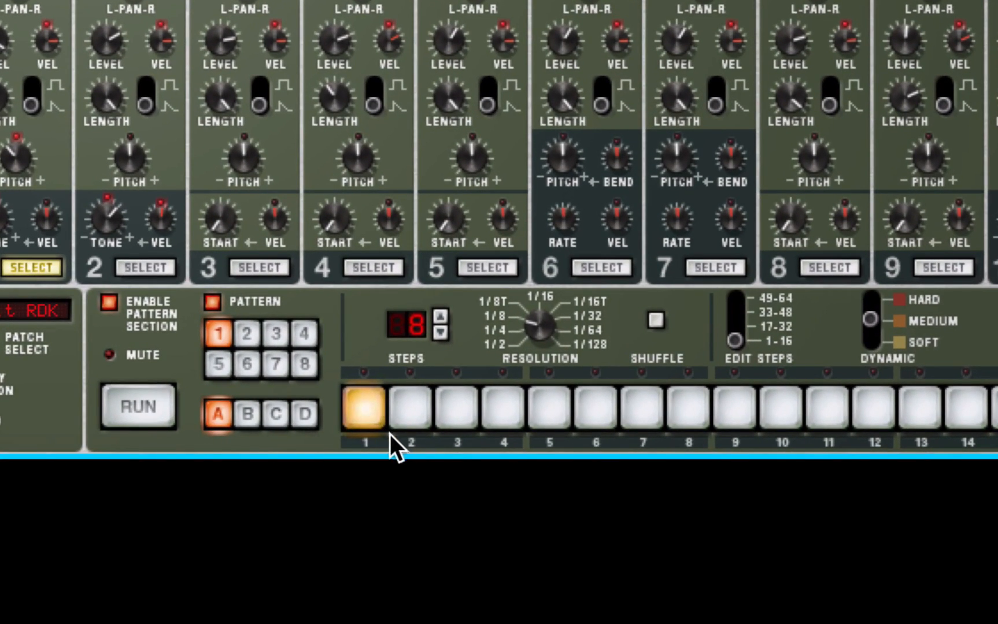
click(557, 414)
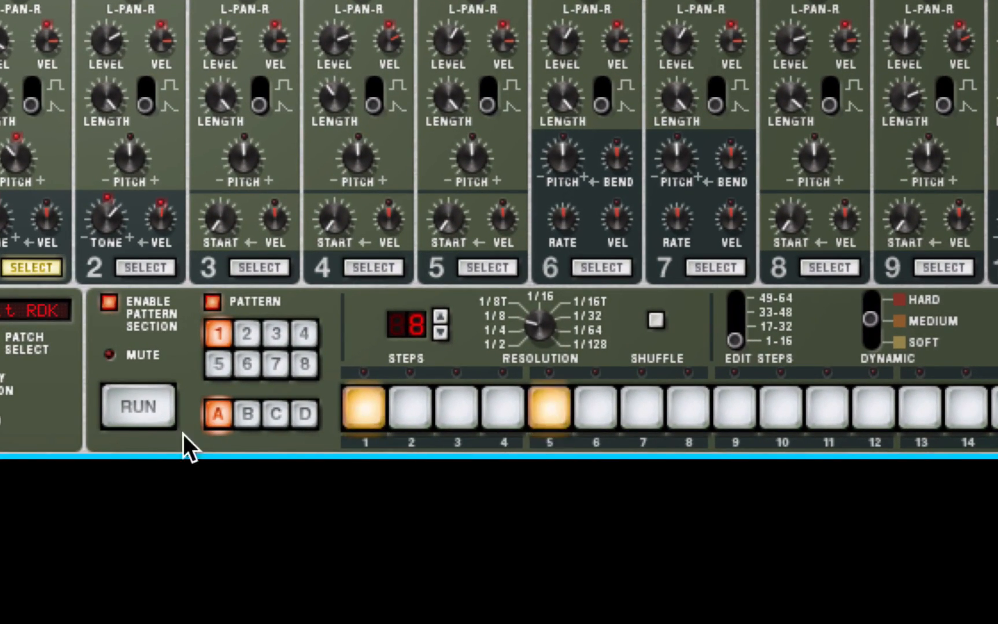
click(147, 408)
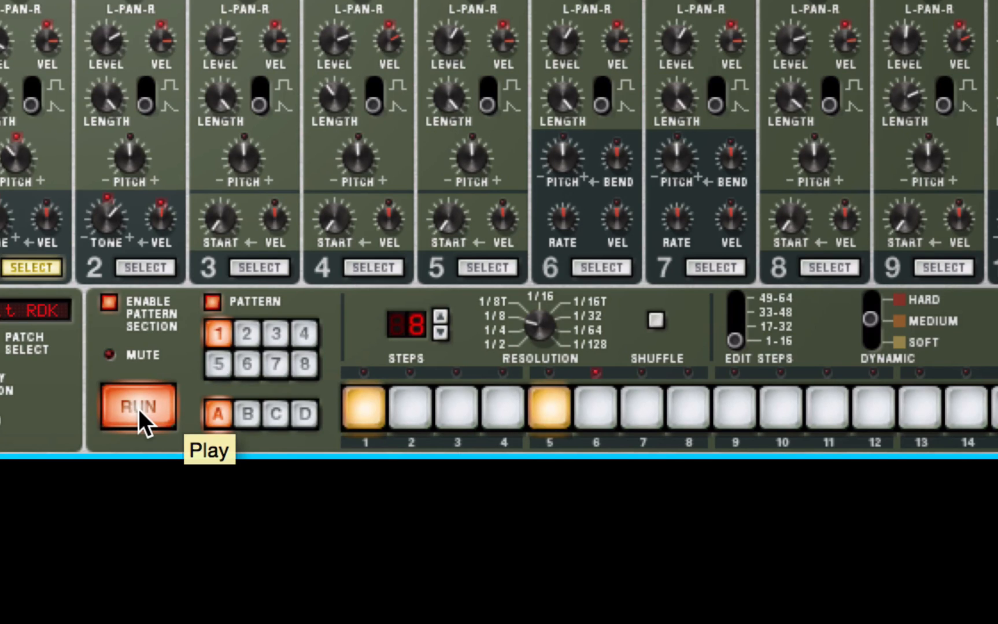
click(138, 409)
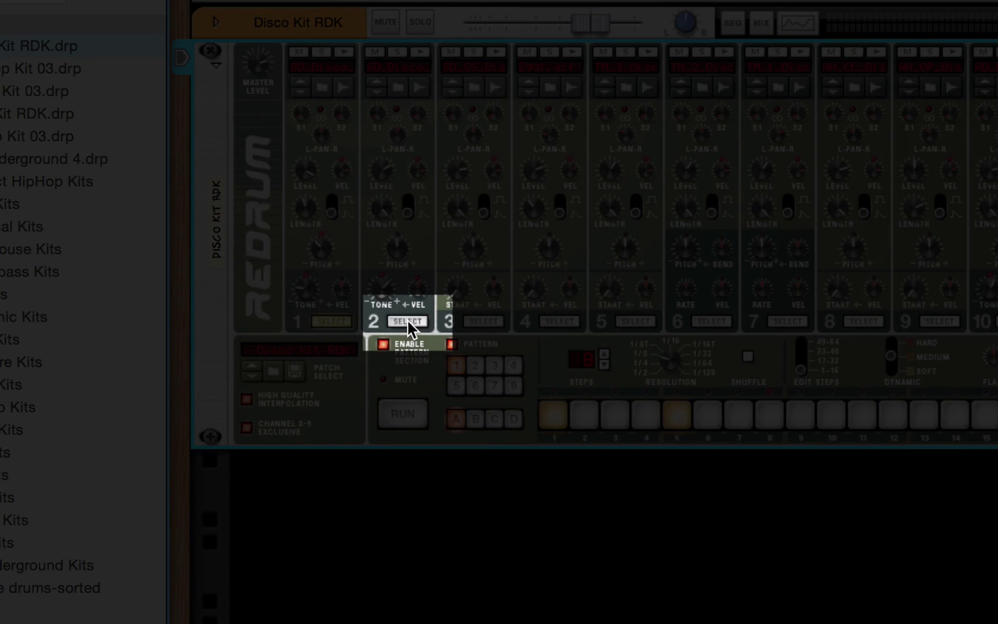
- Program snare hits on steps 3 and 7 of channel 2 and play the kick-and-snare beat
click(407, 319)
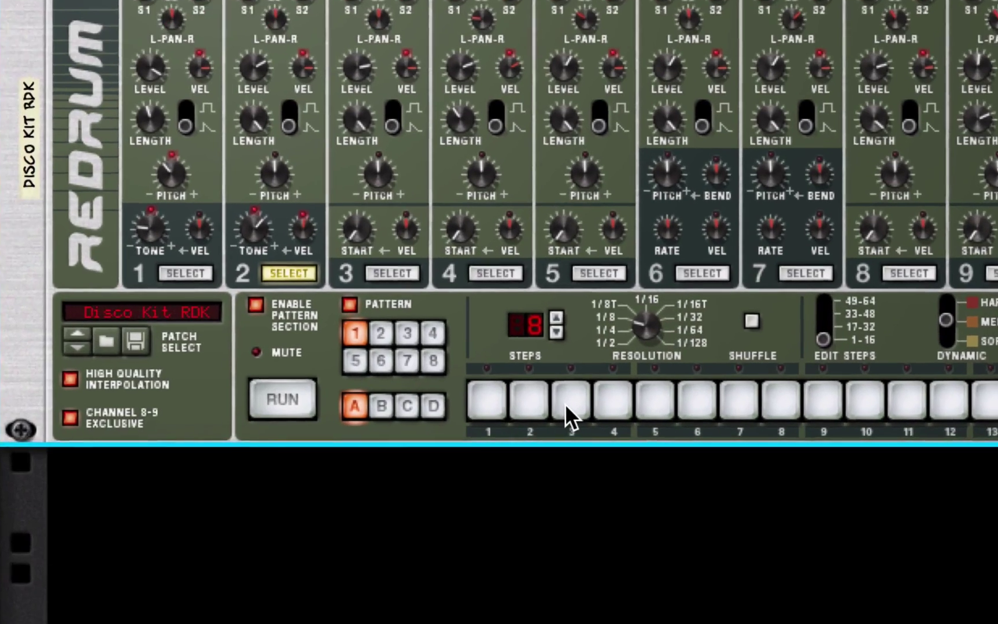
click(570, 402)
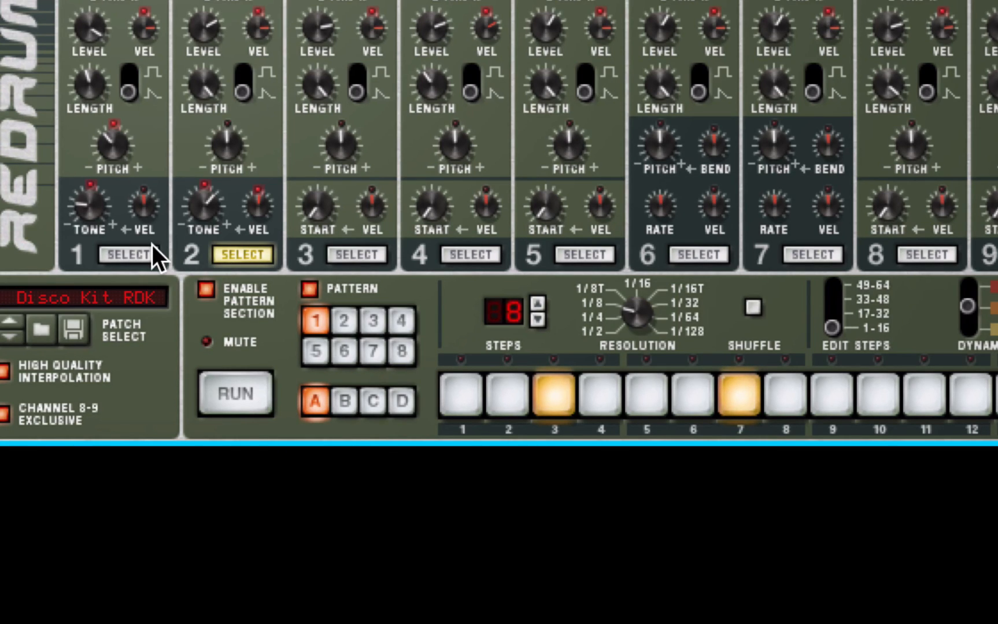
click(131, 252)
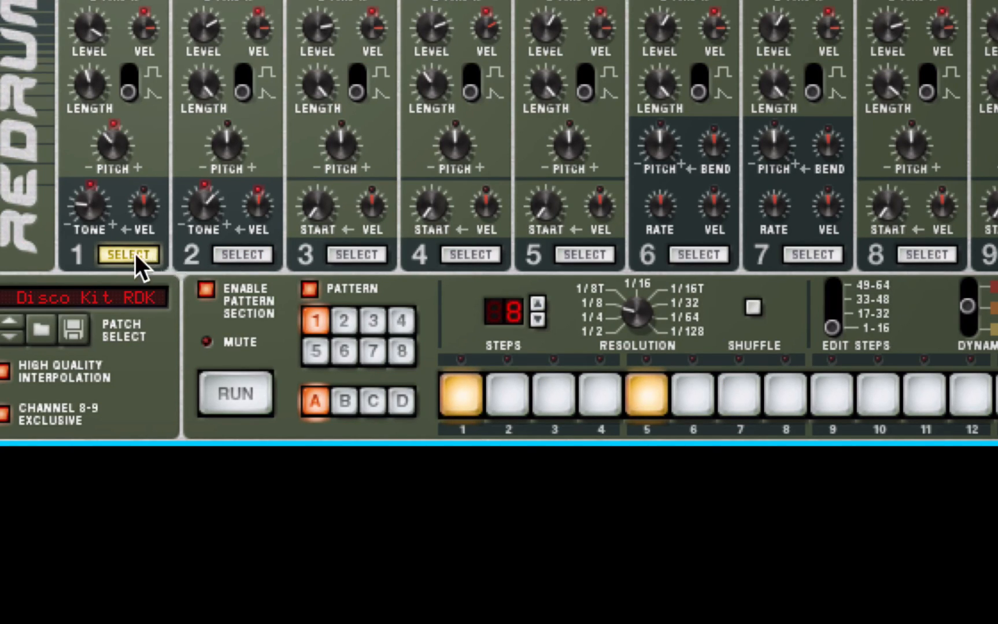
click(241, 257)
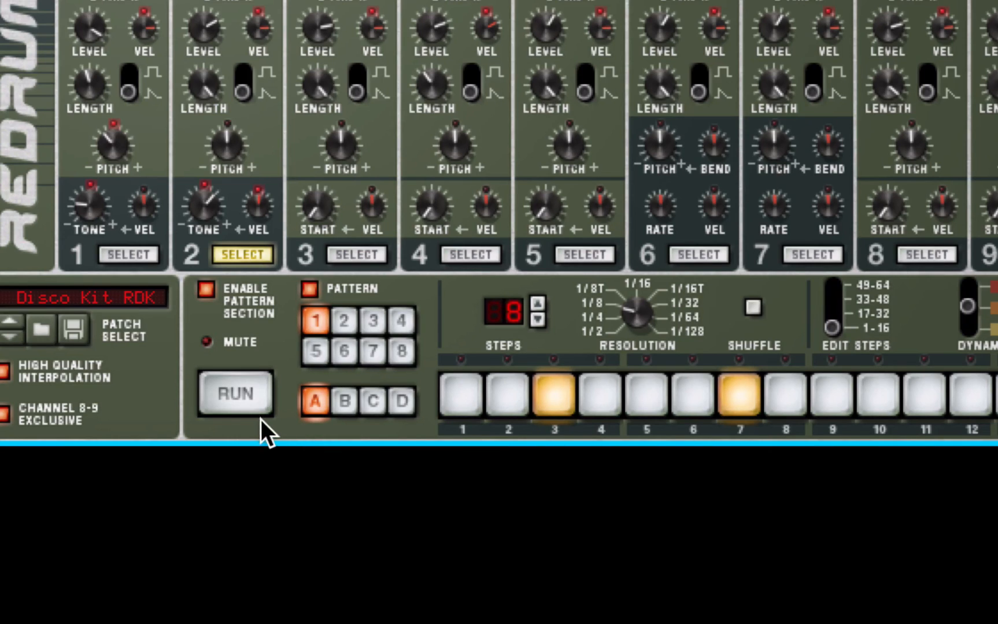
click(237, 393)
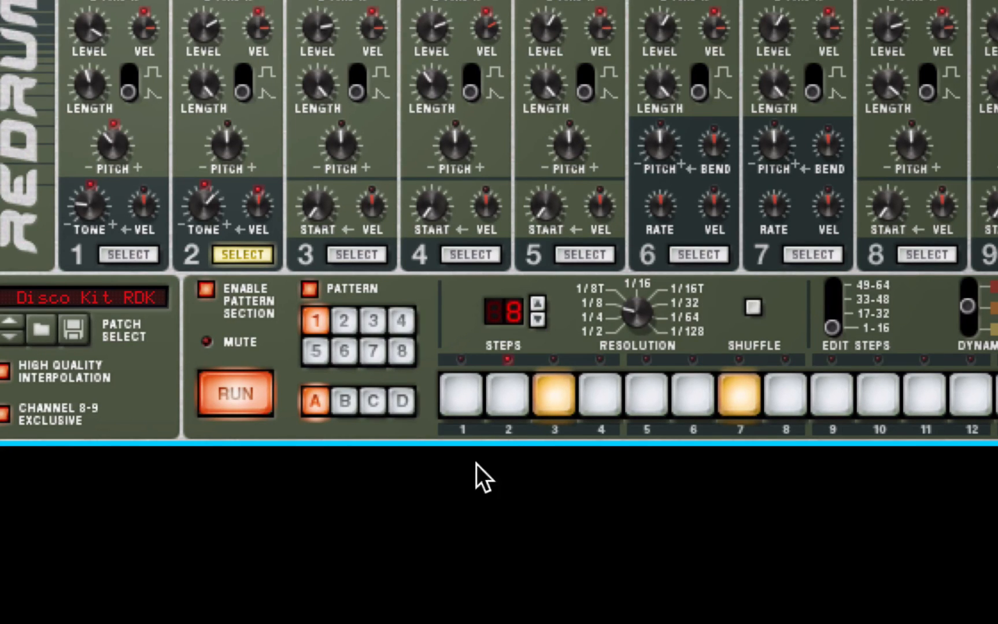
click(235, 392)
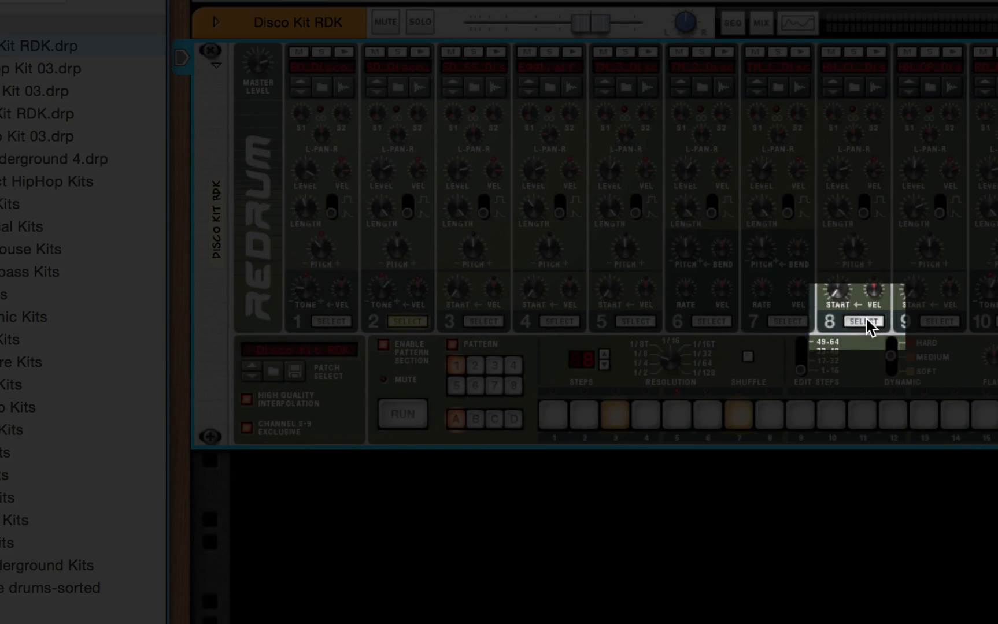
- Fill all eight steps of the closed hi-hat on channel 8 and play the full beat
click(865, 321)
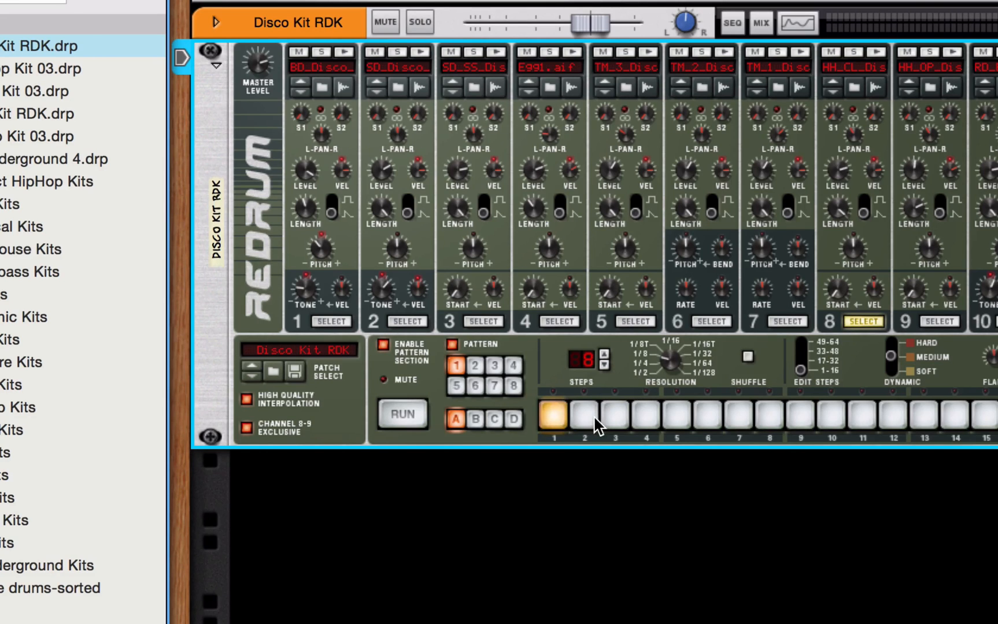
click(584, 417)
click(615, 418)
click(646, 417)
click(677, 417)
click(708, 417)
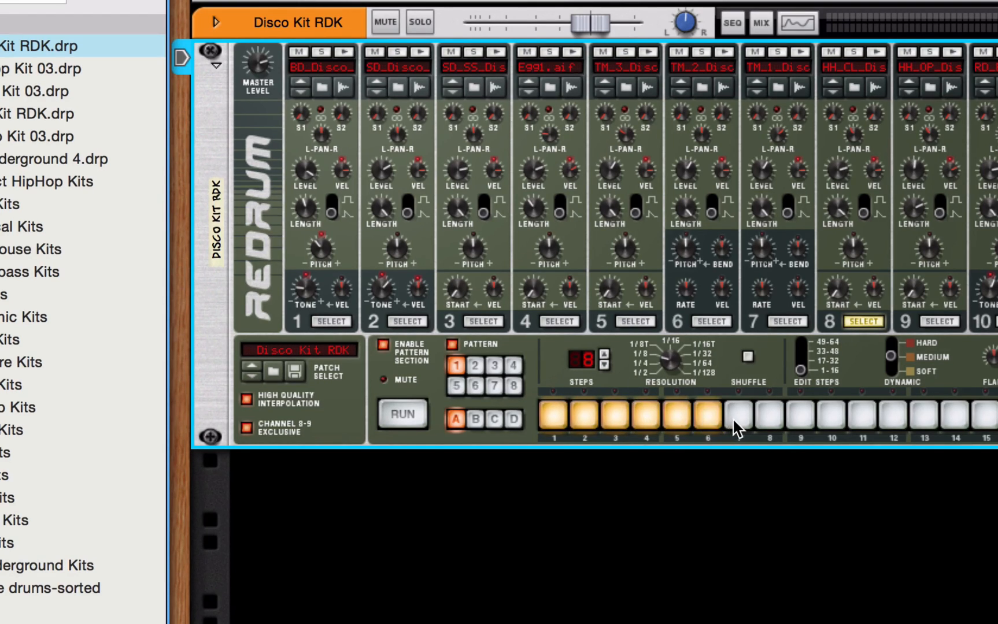
click(735, 417)
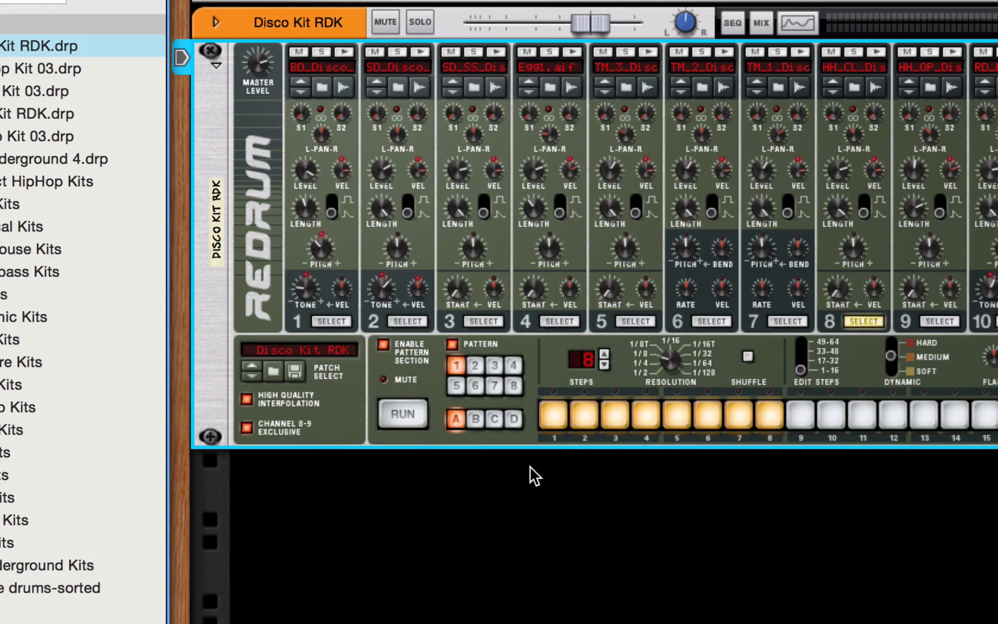
click(409, 414)
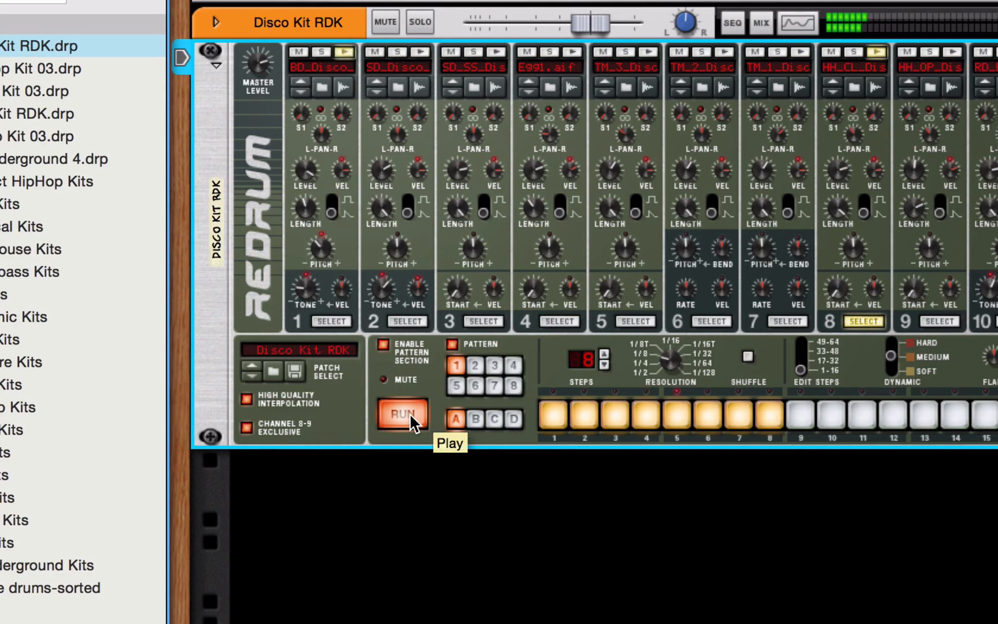
click(409, 414)
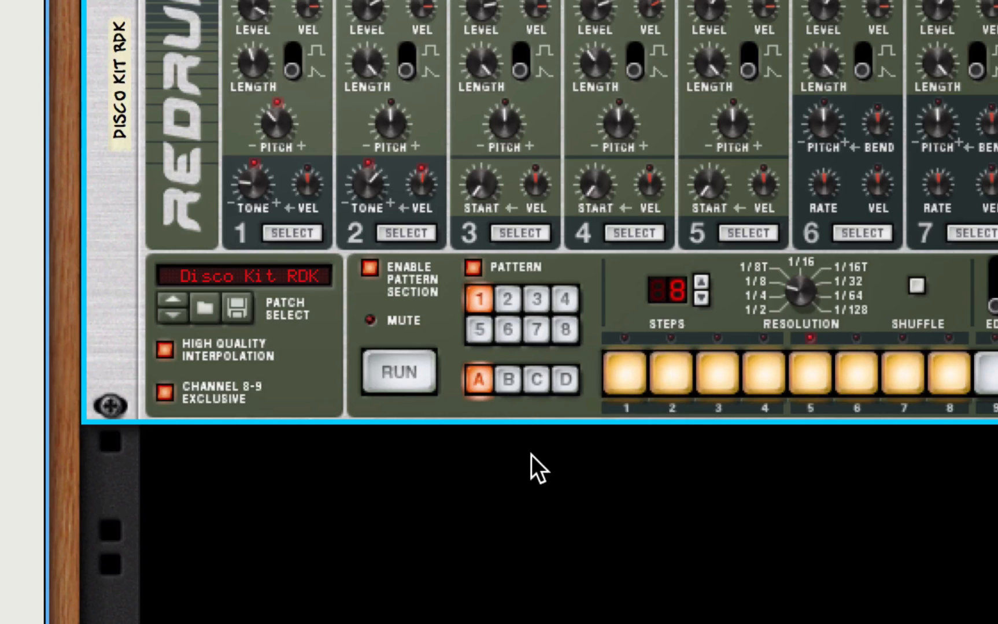
- Activate blank Redrum pattern 2 and briefly run it to confirm it is empty
click(506, 297)
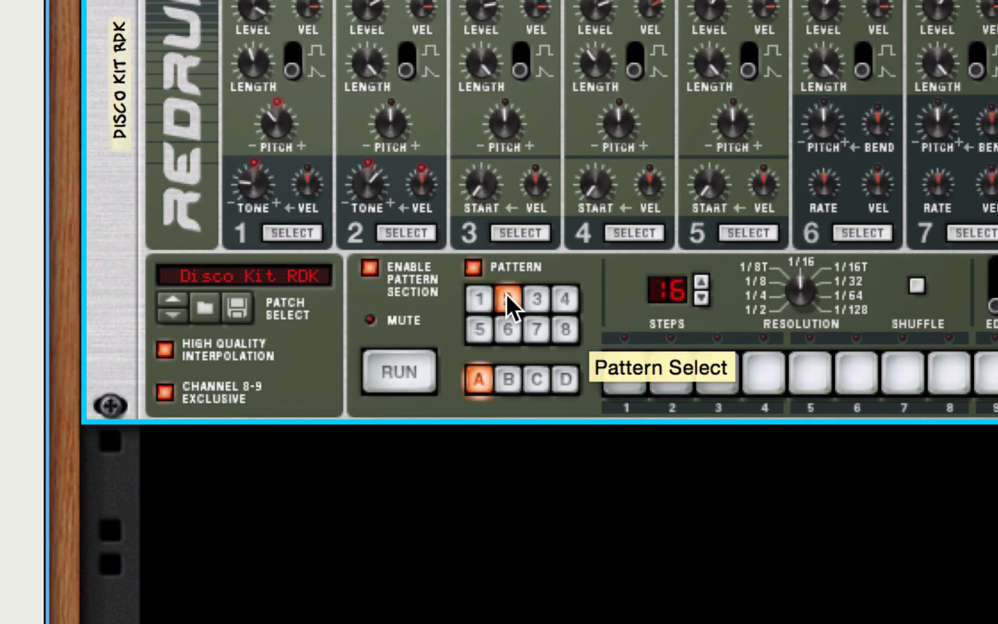
click(413, 370)
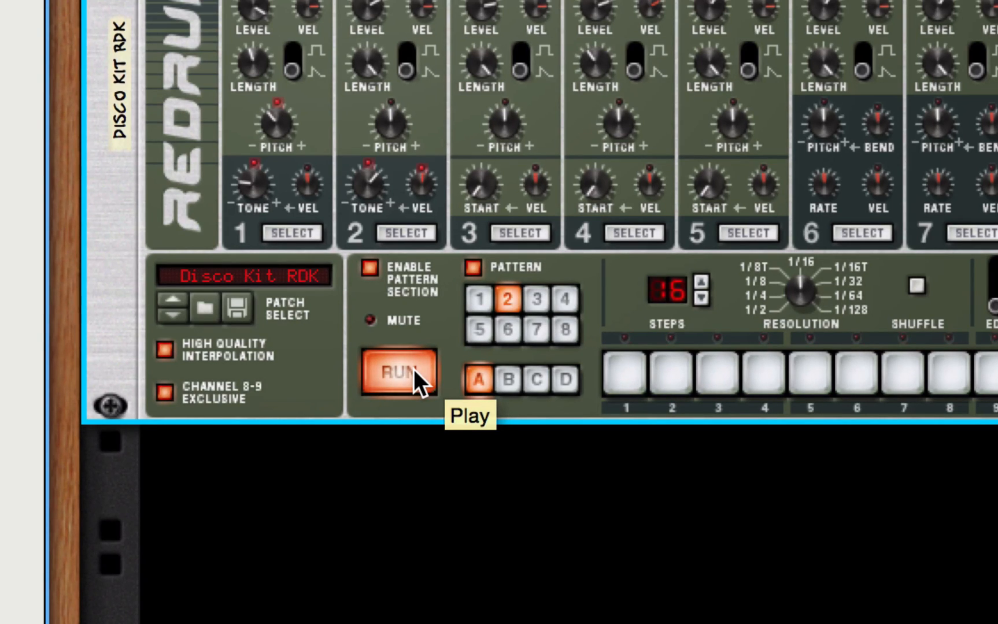
click(413, 370)
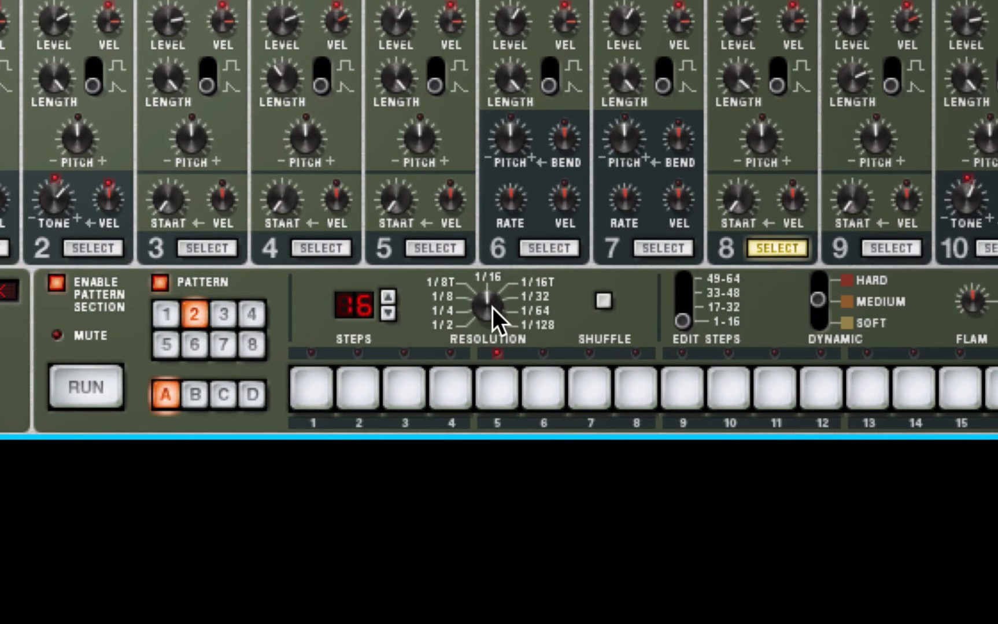
mouse_move(799, 291)
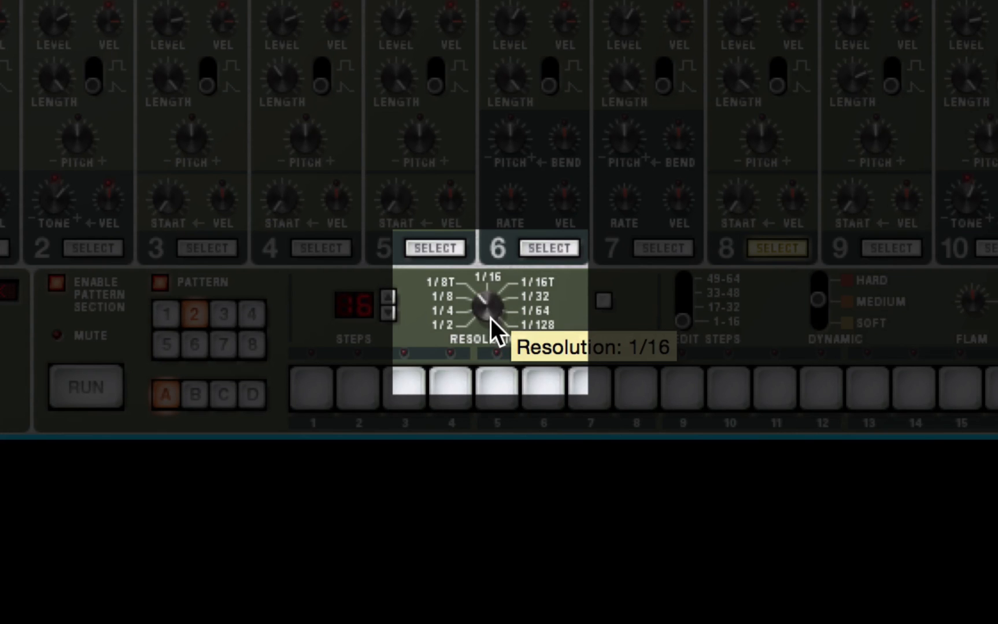
drag(493, 308, 490, 303)
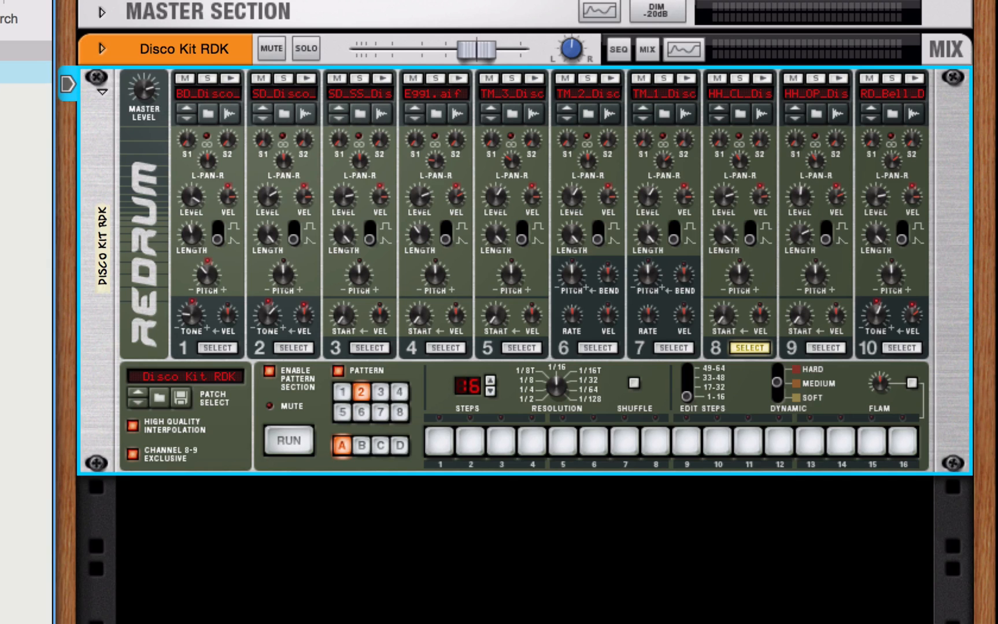
- Place channel 1 kick hits on steps 1, 8 and 9 of pattern 2
click(438, 441)
click(439, 442)
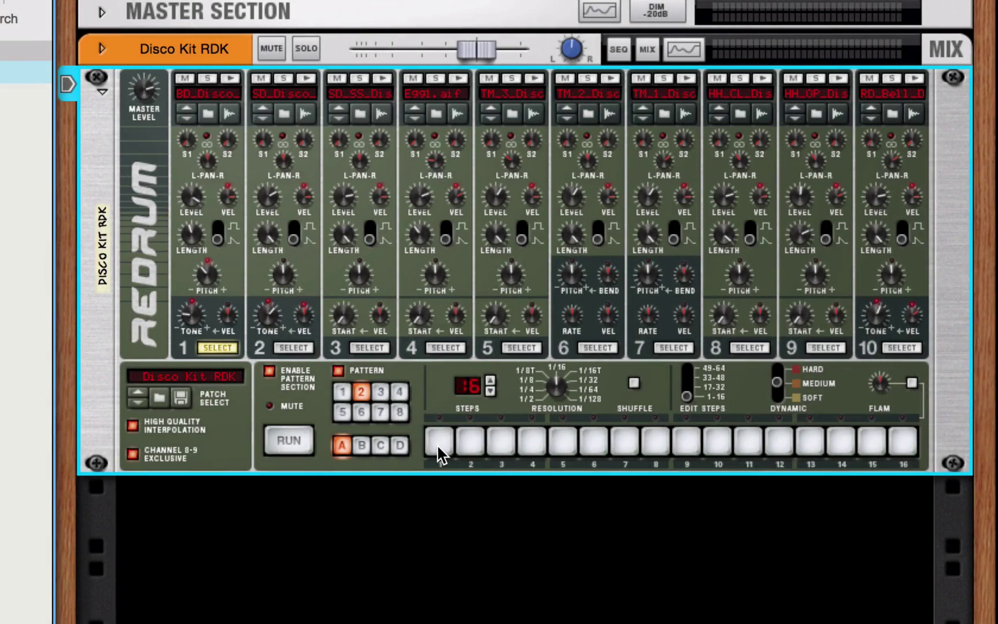
click(439, 442)
click(655, 442)
click(686, 441)
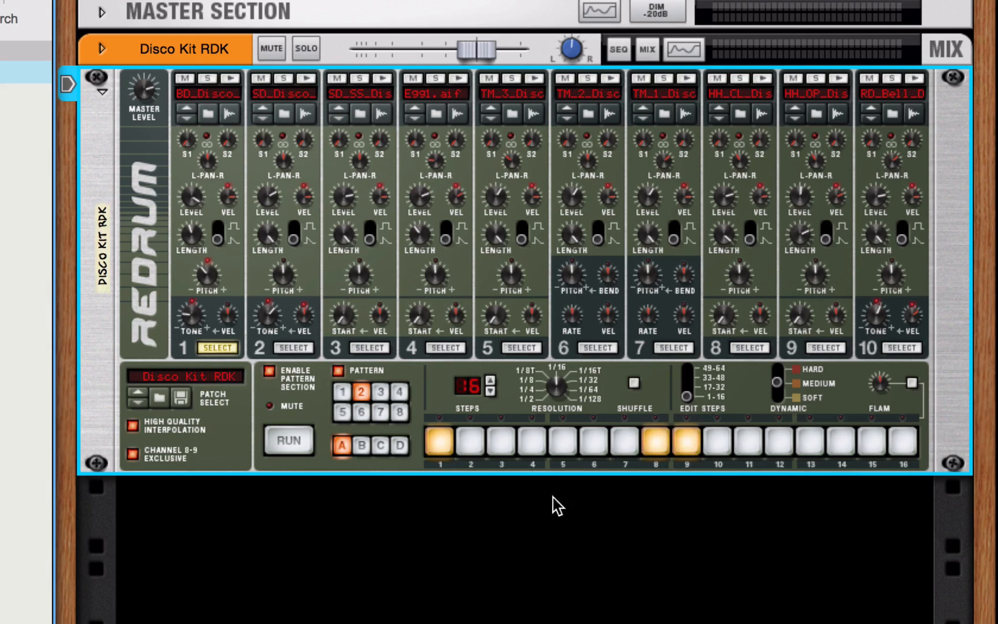
- Audition pattern 2 to hear the new kick, then stop playback
click(300, 441)
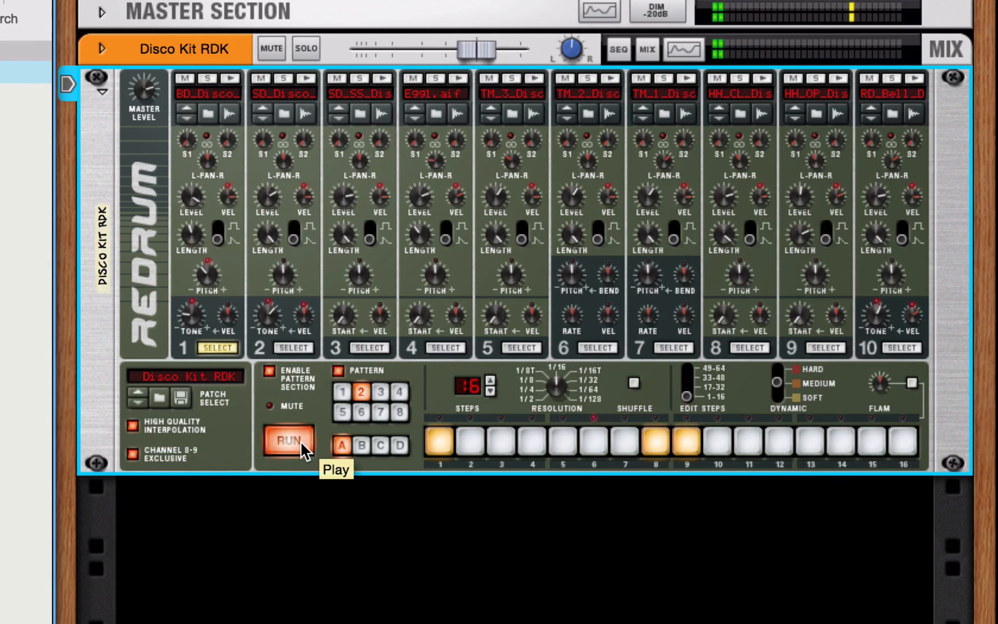
click(300, 441)
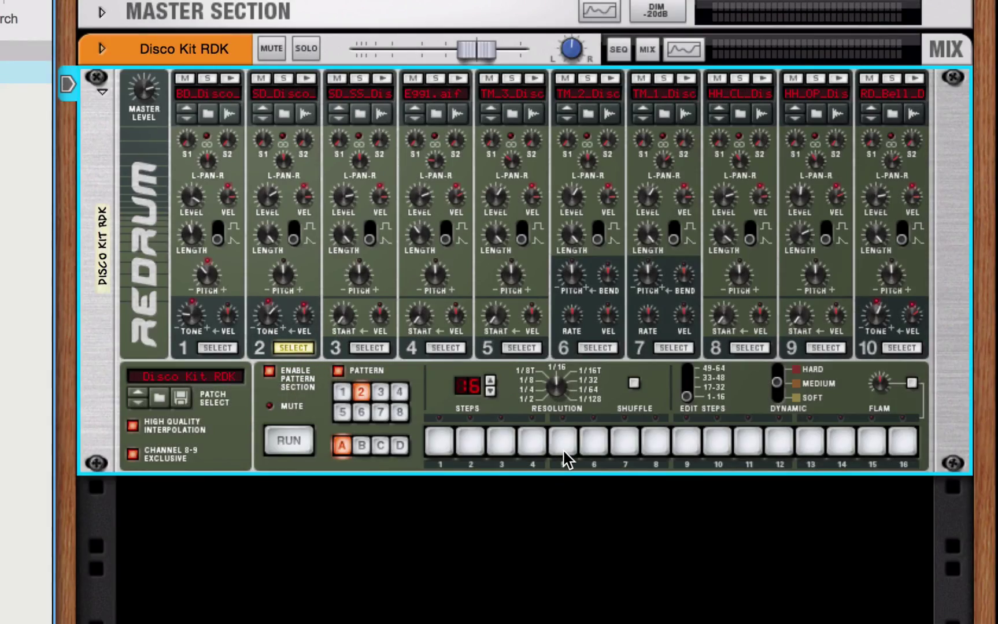
- Place channel 2 snare hits on steps 5, 13 and 16 and play pattern 2 with kick and snare
click(564, 445)
click(809, 444)
click(902, 445)
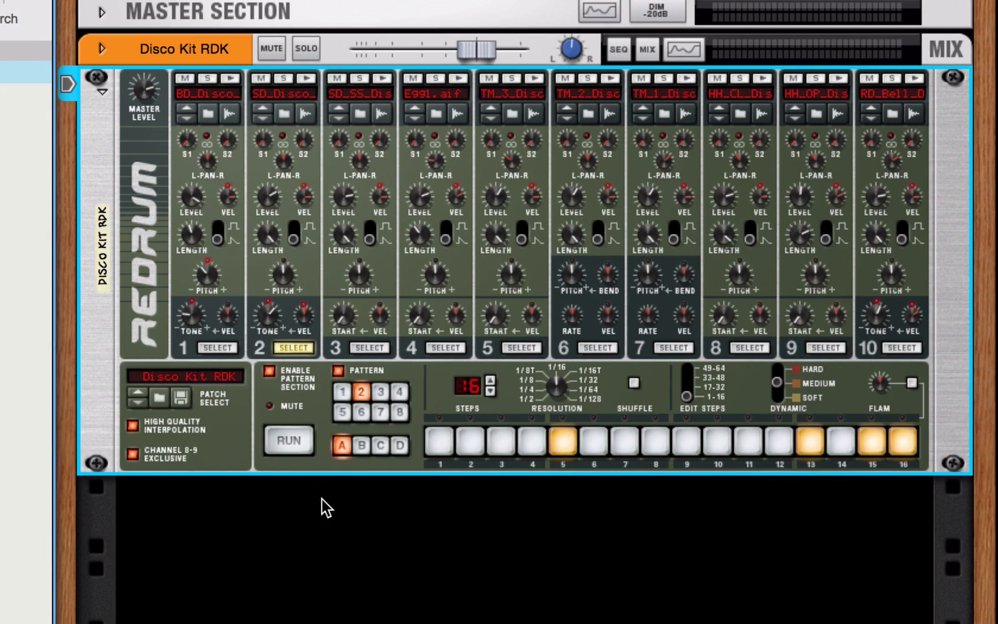
click(288, 443)
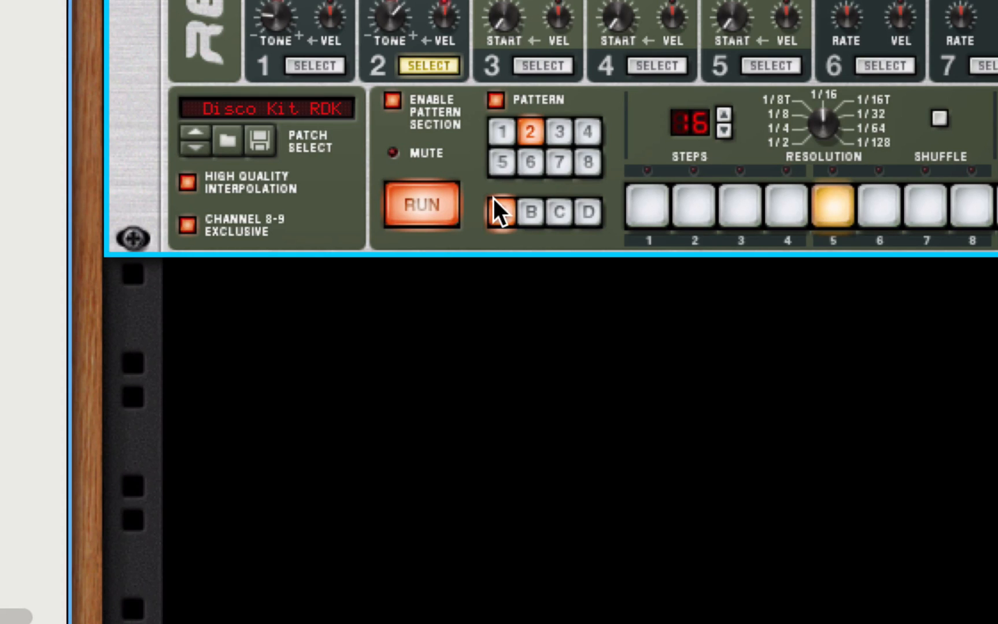
- Stop playback, select hi-hat channel 8 for step editing, and start the pattern running
click(430, 220)
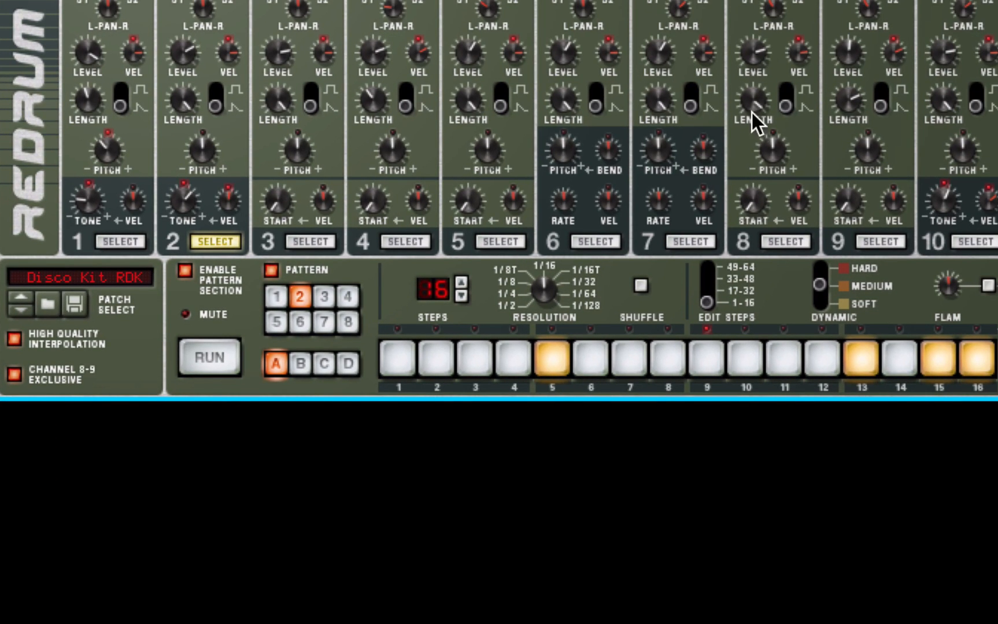
click(779, 242)
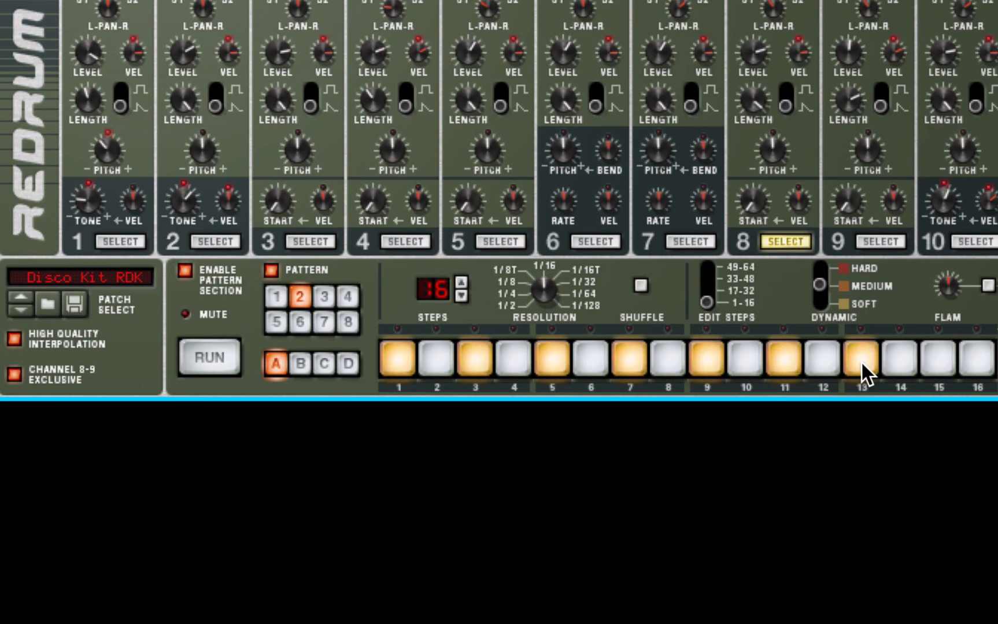
click(204, 366)
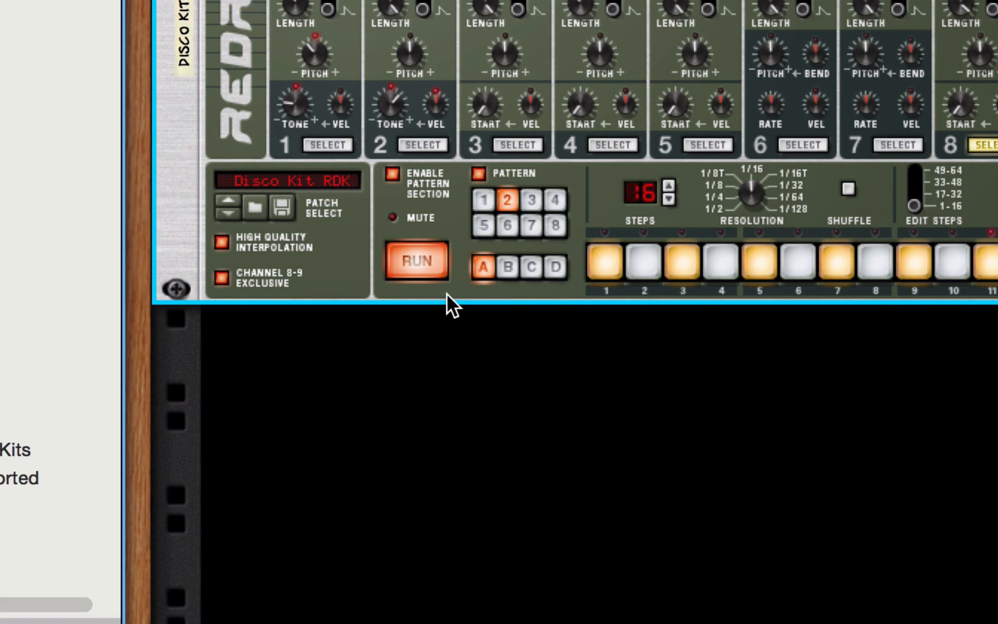
- Play pattern 1, flip to pattern 2 and back while running, then stop on pattern 1
click(421, 258)
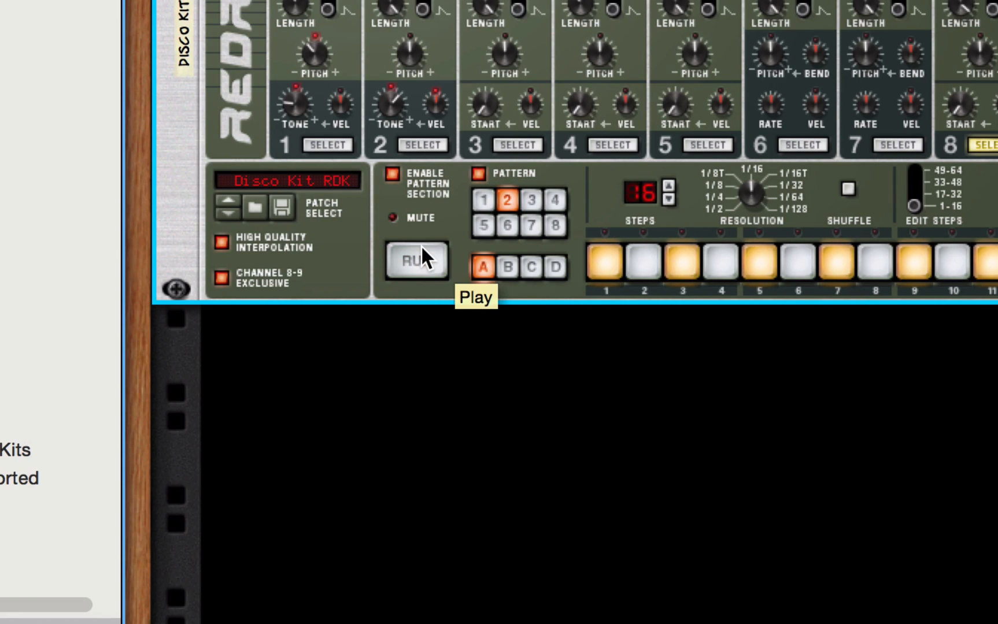
click(482, 201)
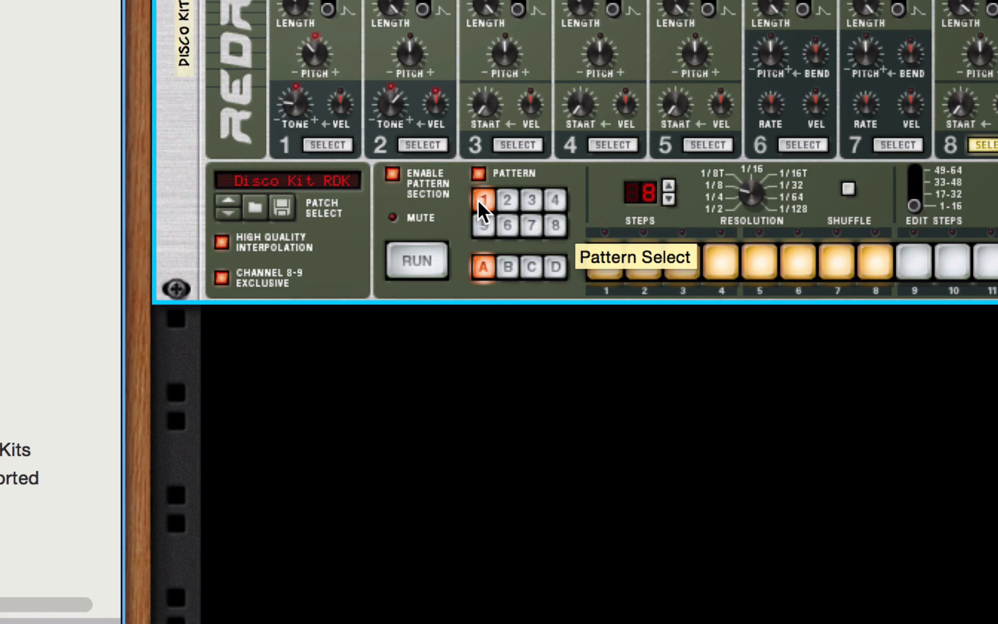
click(416, 267)
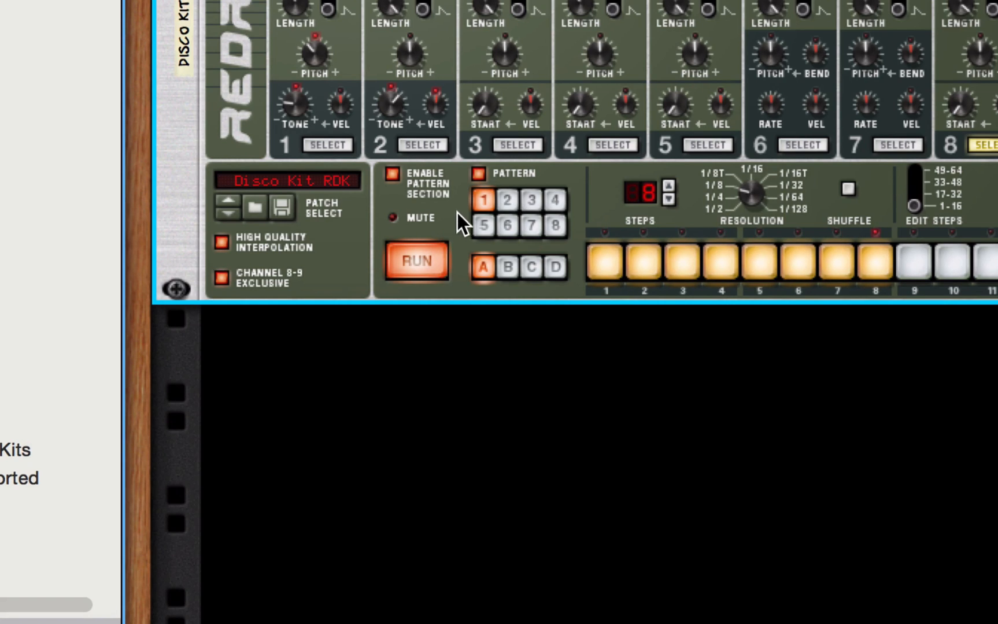
click(506, 200)
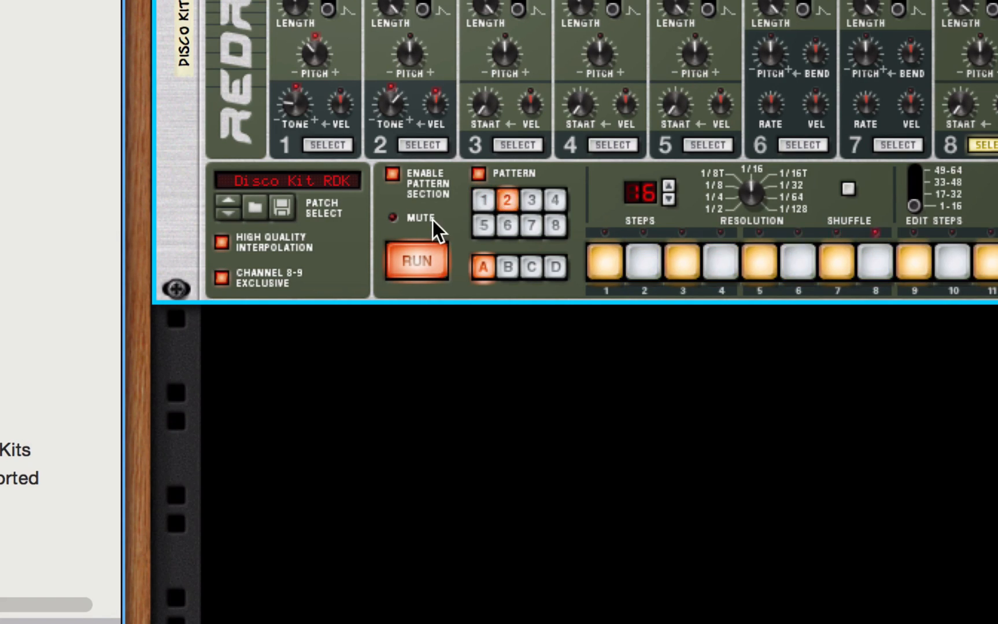
click(481, 199)
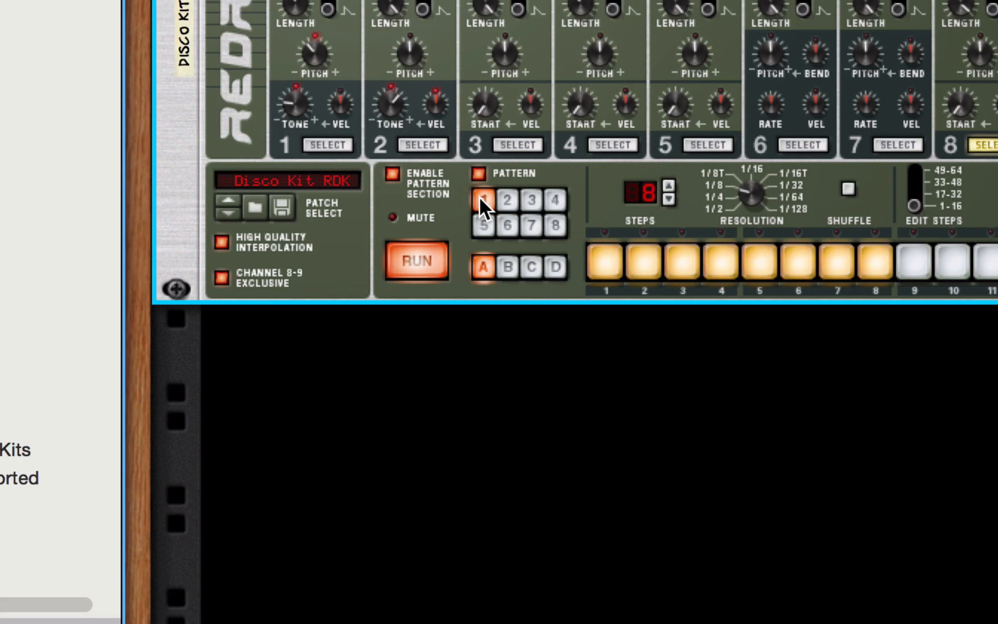
click(436, 248)
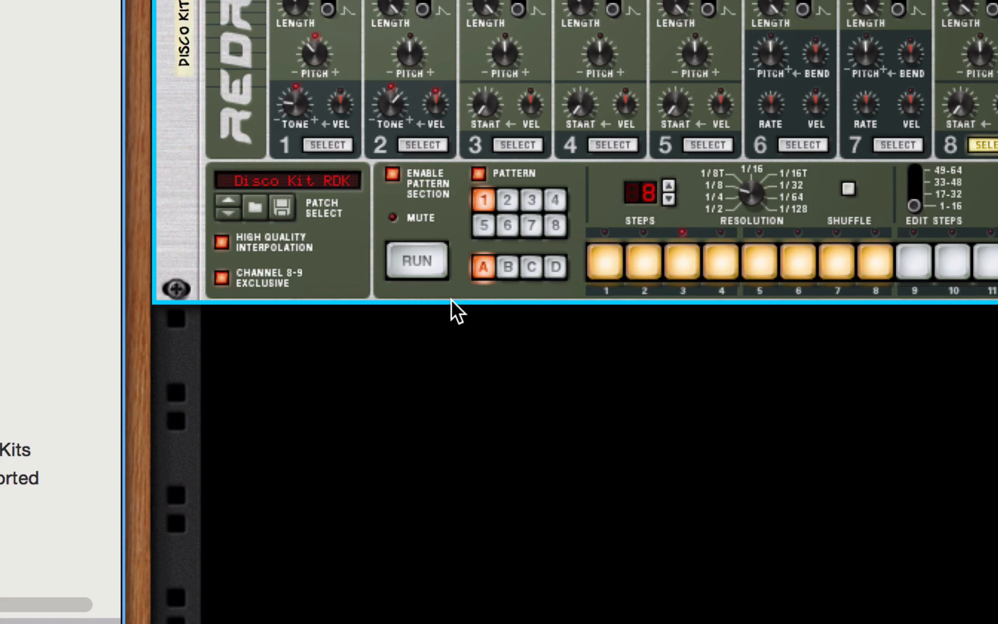
- Run the beat again comparing patterns 2 and 1, ending stopped on pattern 1
click(419, 261)
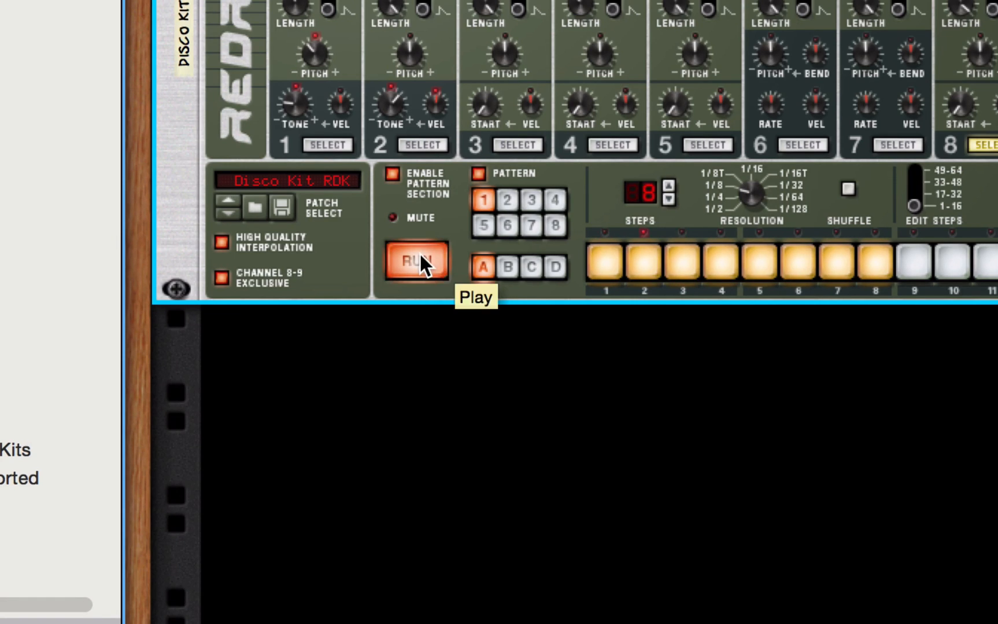
click(506, 200)
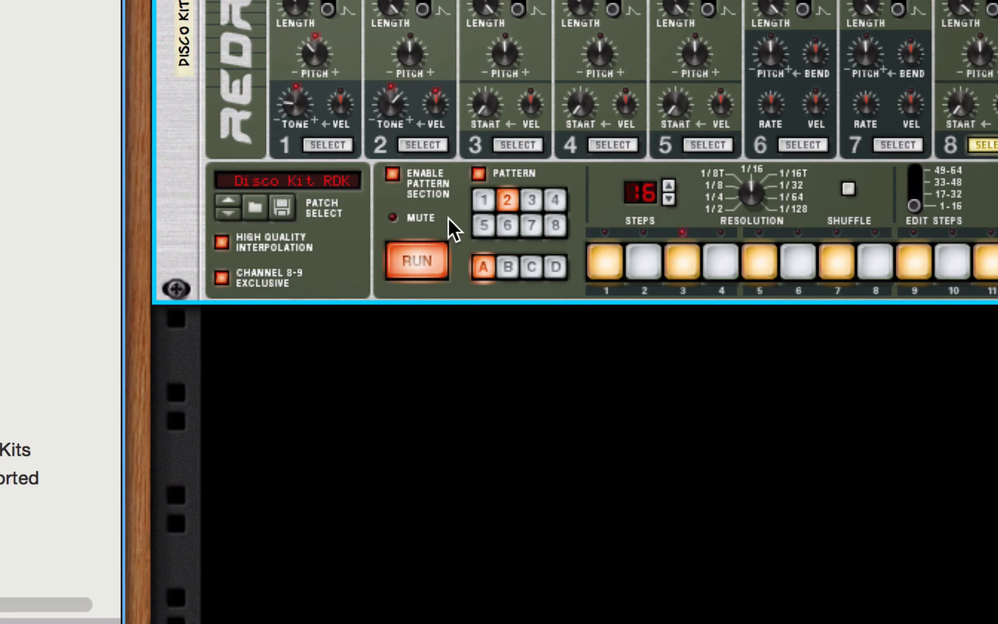
click(484, 199)
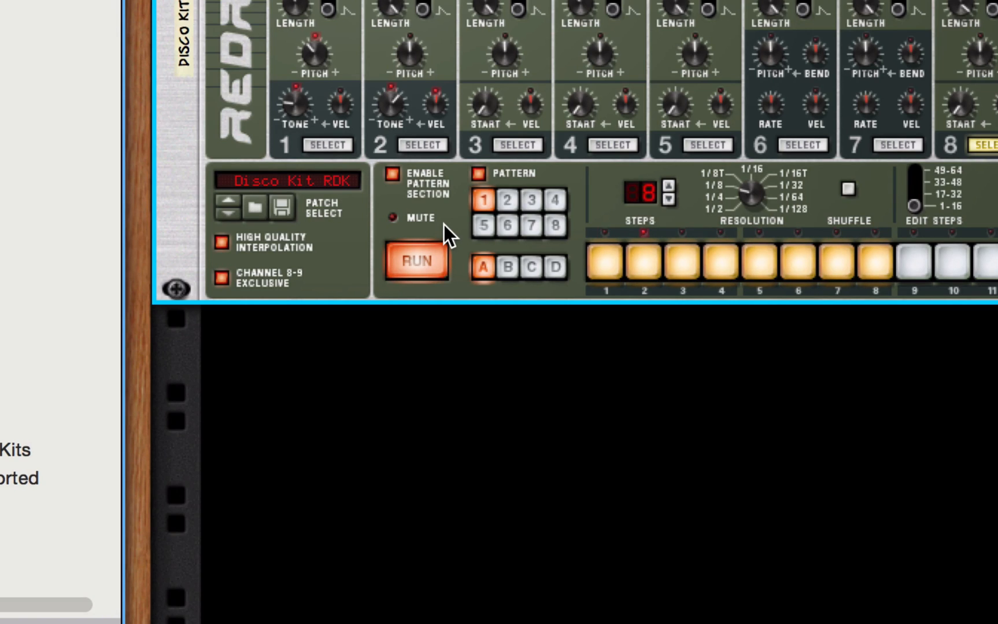
click(422, 261)
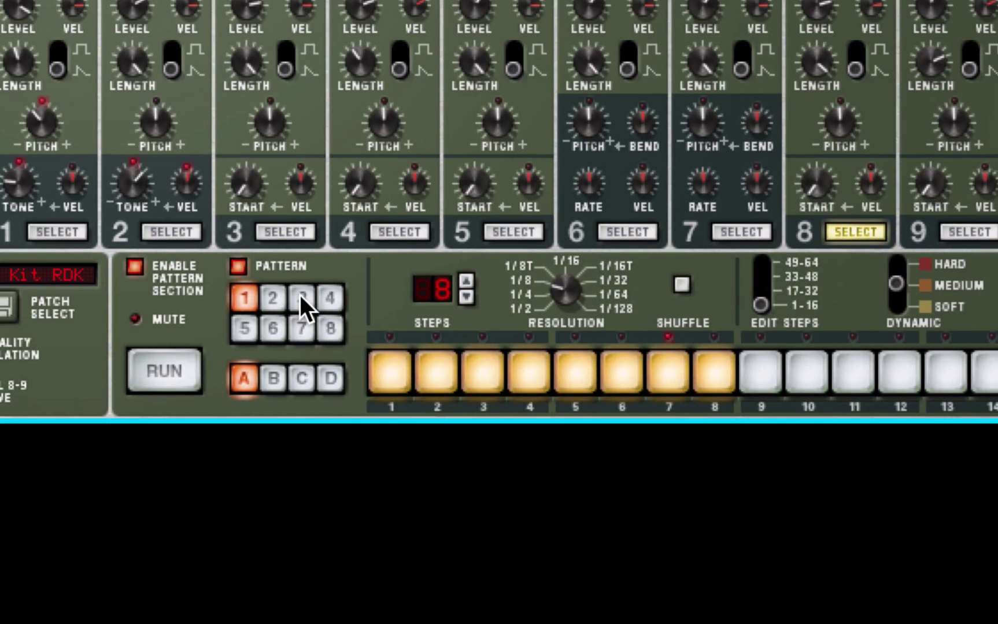
- Switch to empty pattern 3, adjust its step resolution and shorten its step count toward 4
click(300, 295)
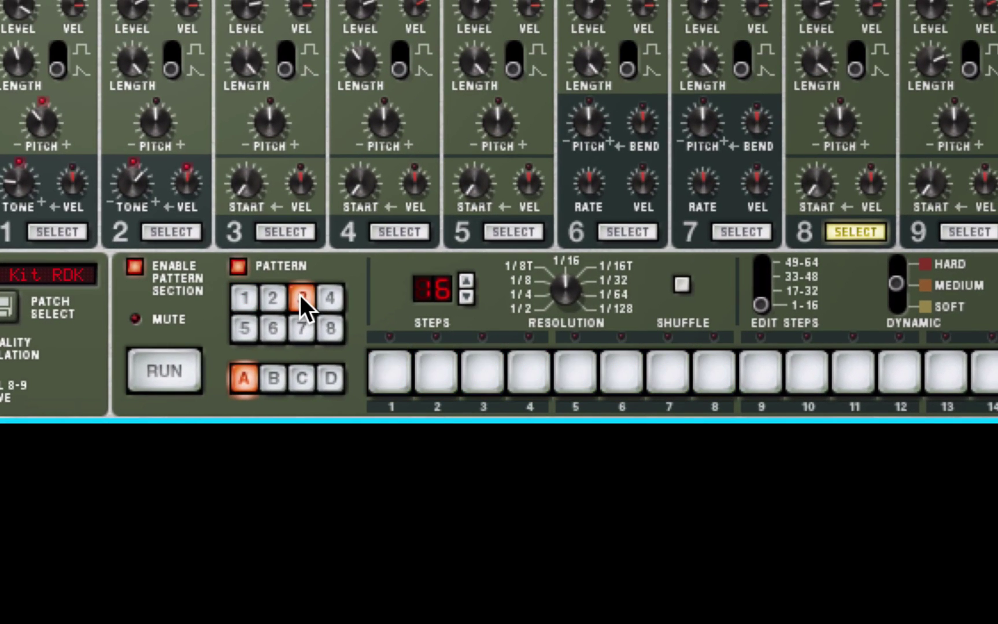
click(163, 370)
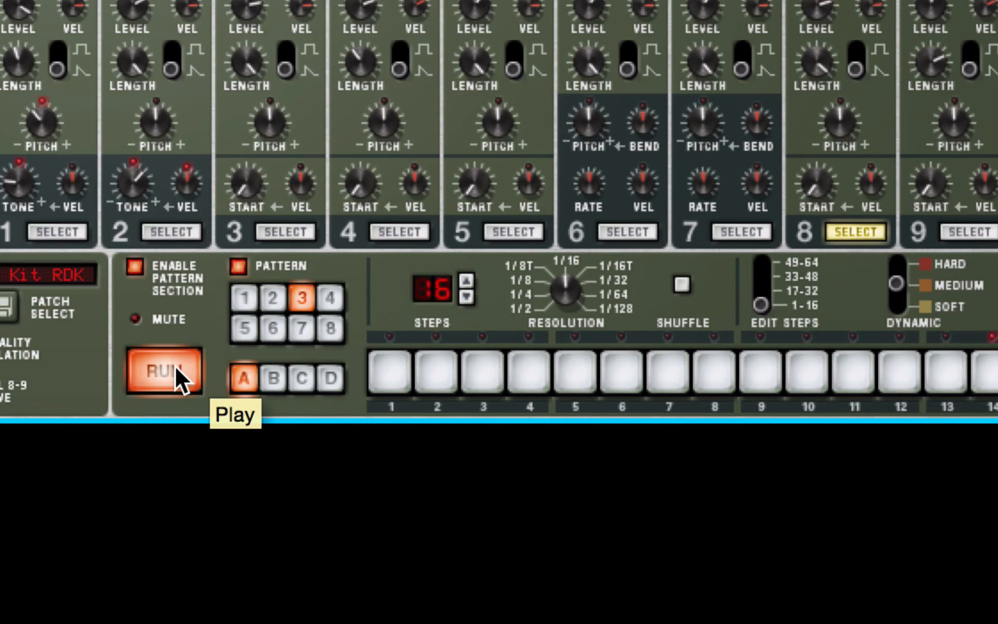
click(175, 367)
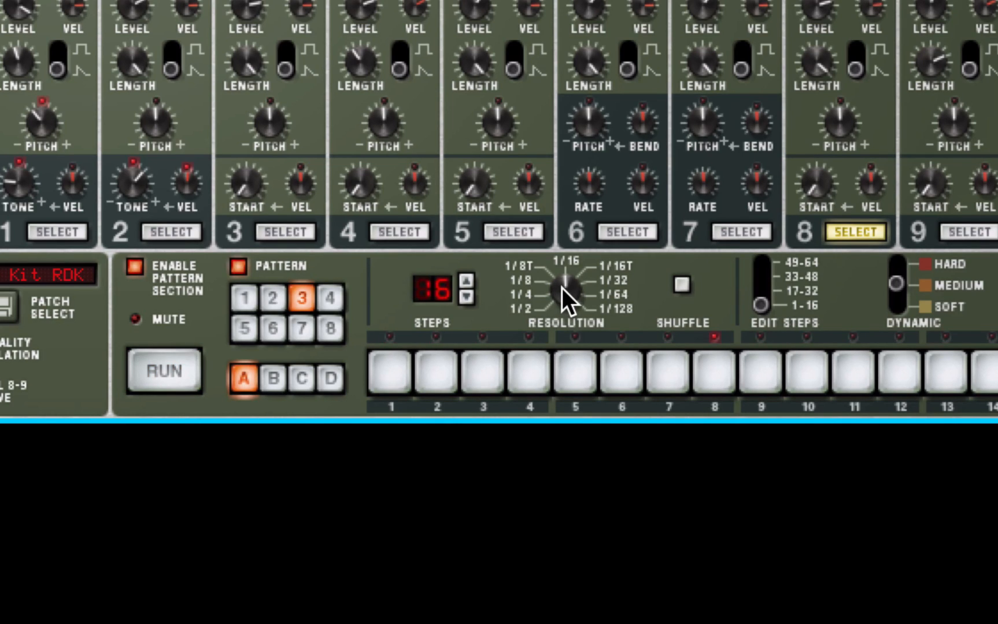
drag(562, 291, 556, 329)
click(465, 297)
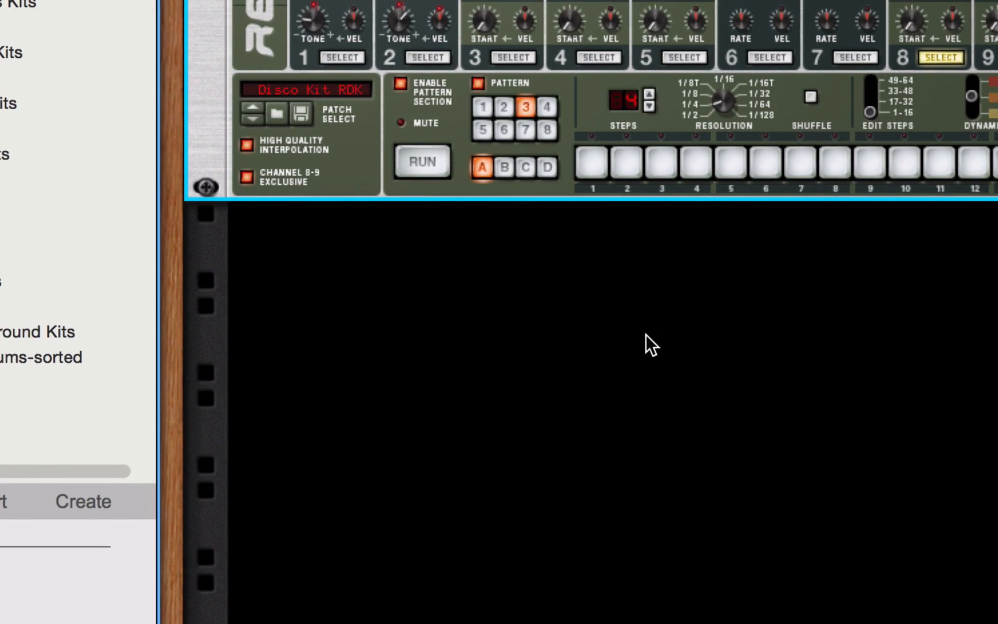
- Select the bass drum then the snare channel for pattern 3, auditioning after each
click(342, 57)
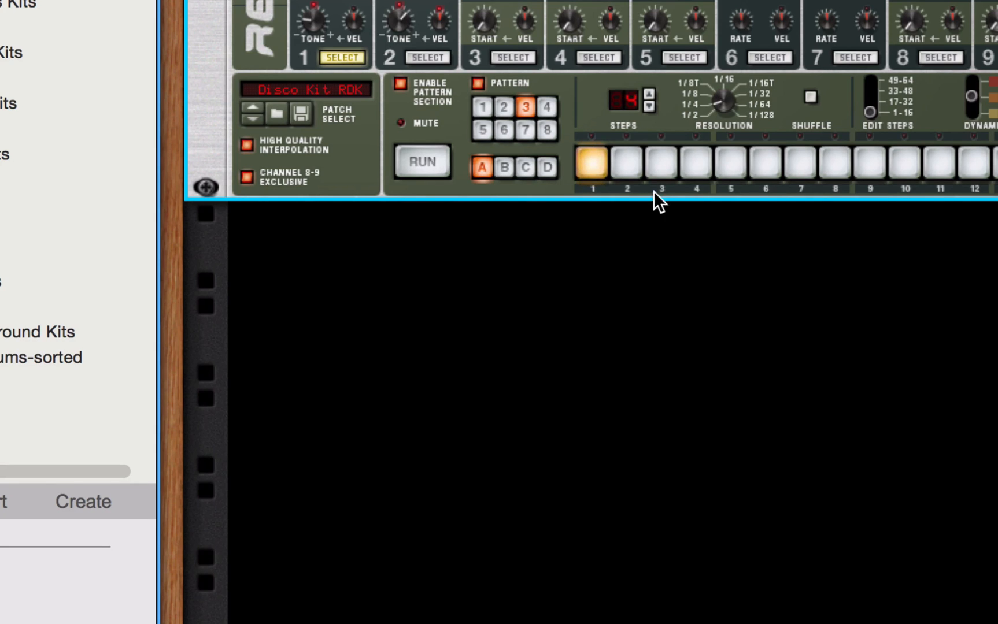
click(427, 164)
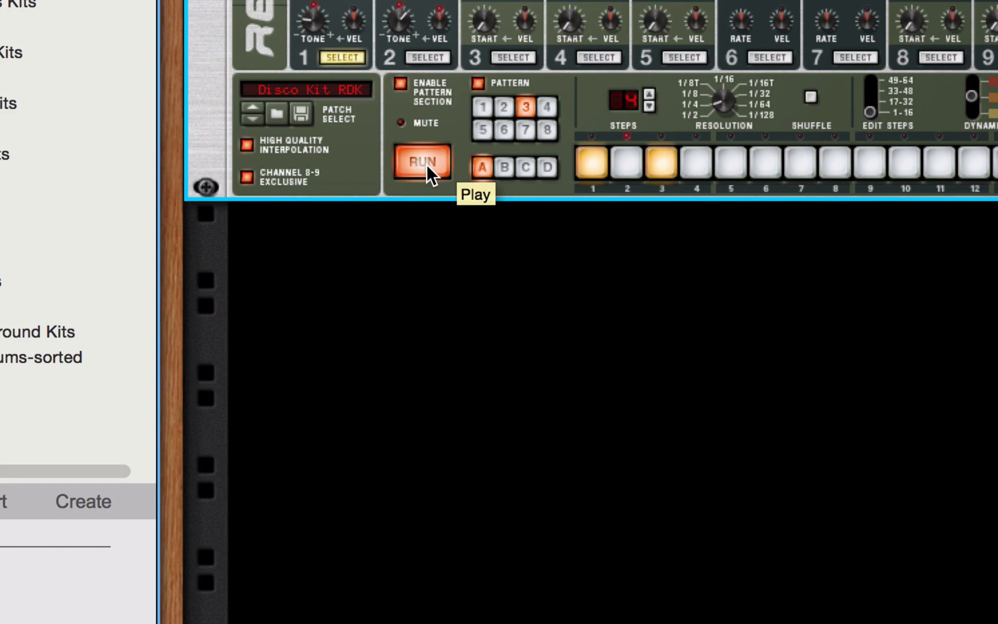
click(426, 164)
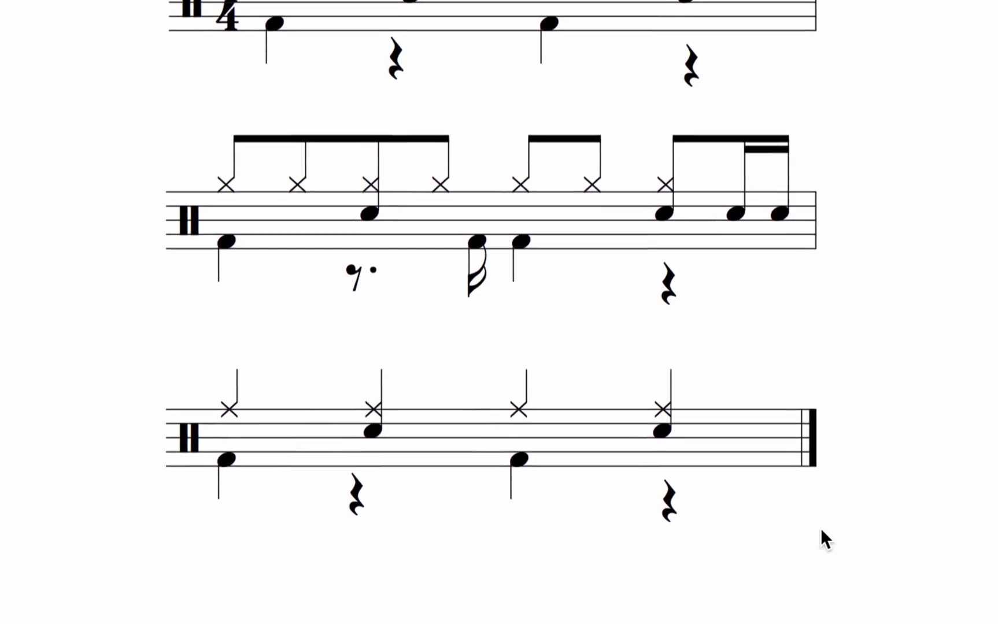
scroll(602, 437, down, 5)
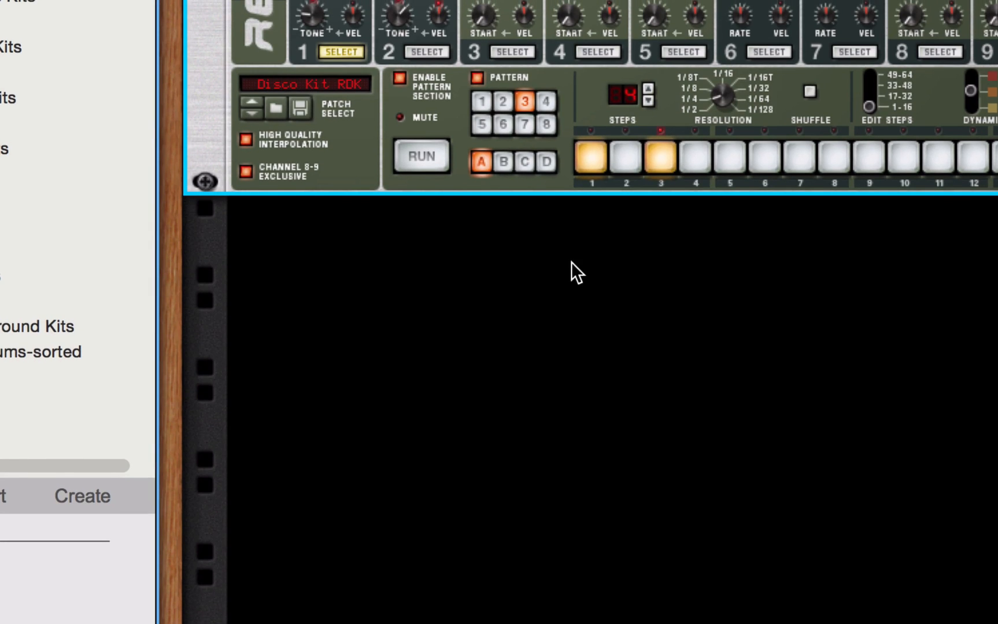
click(430, 53)
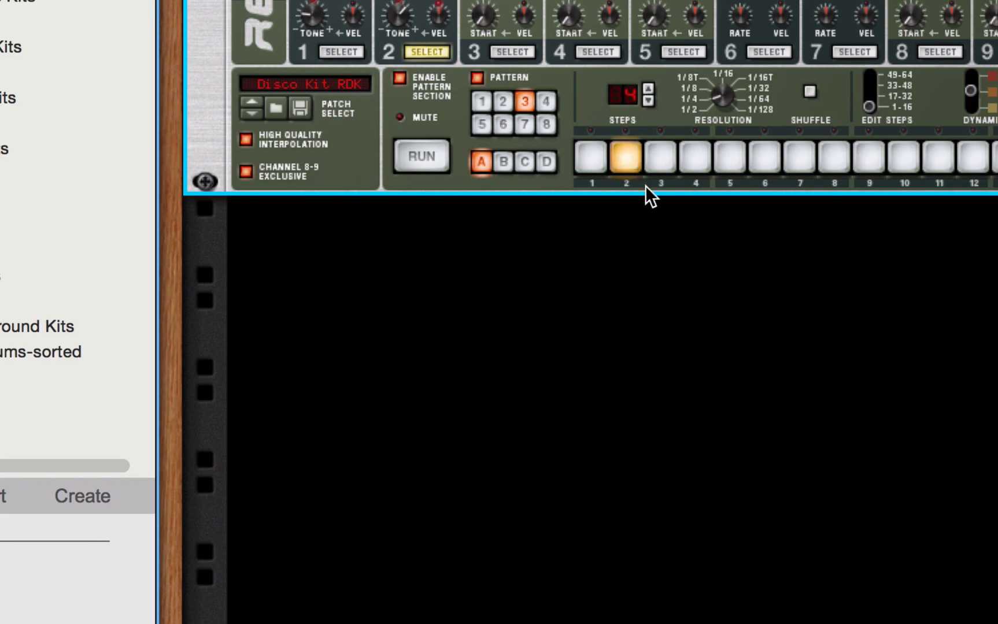
click(426, 157)
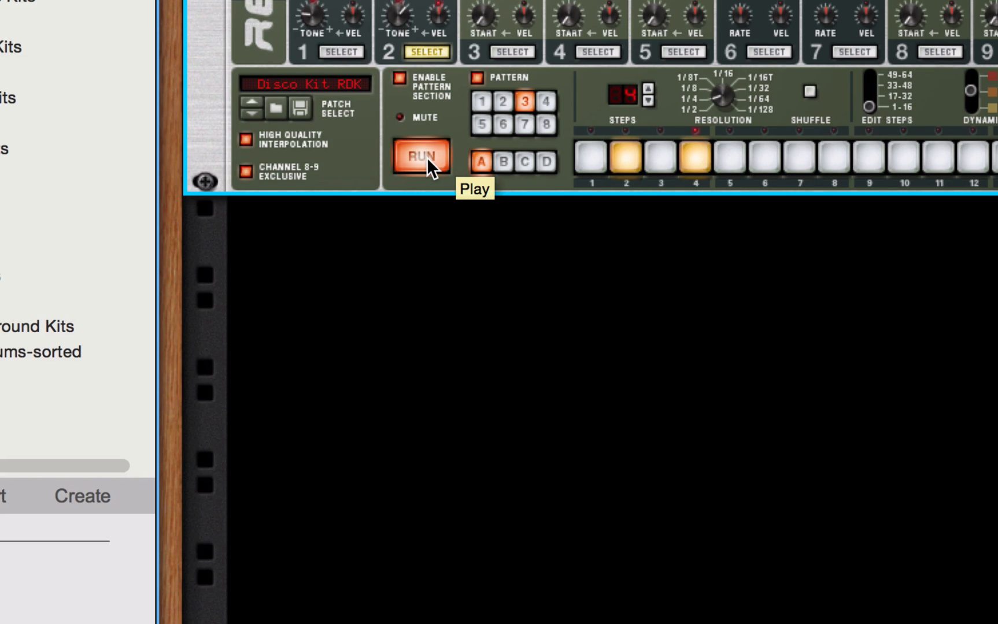
click(427, 158)
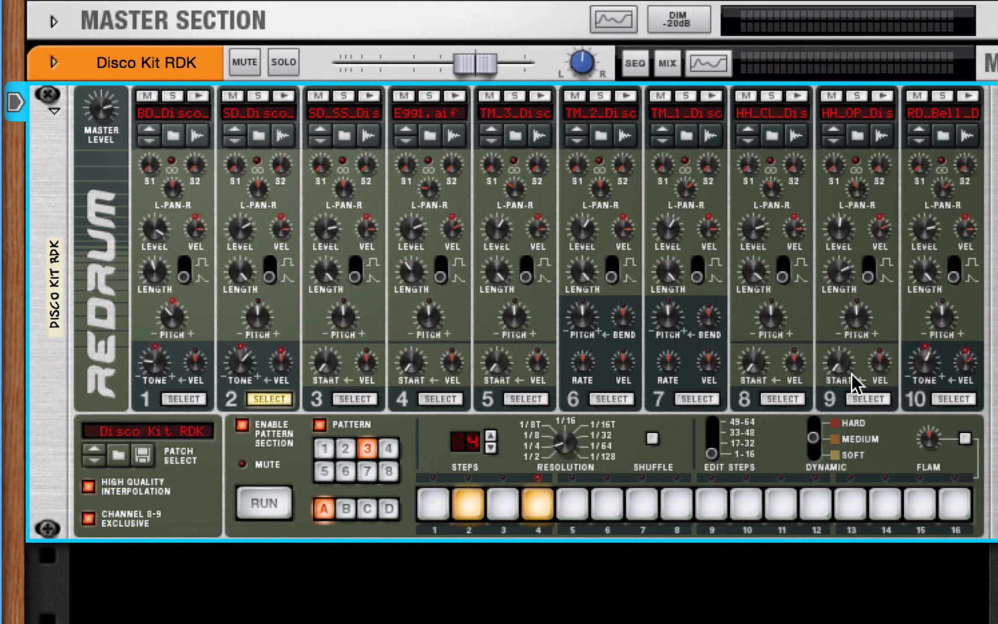
- Select ride channel 10, add a ride hit on step 1, and play the finished pattern 3
click(951, 399)
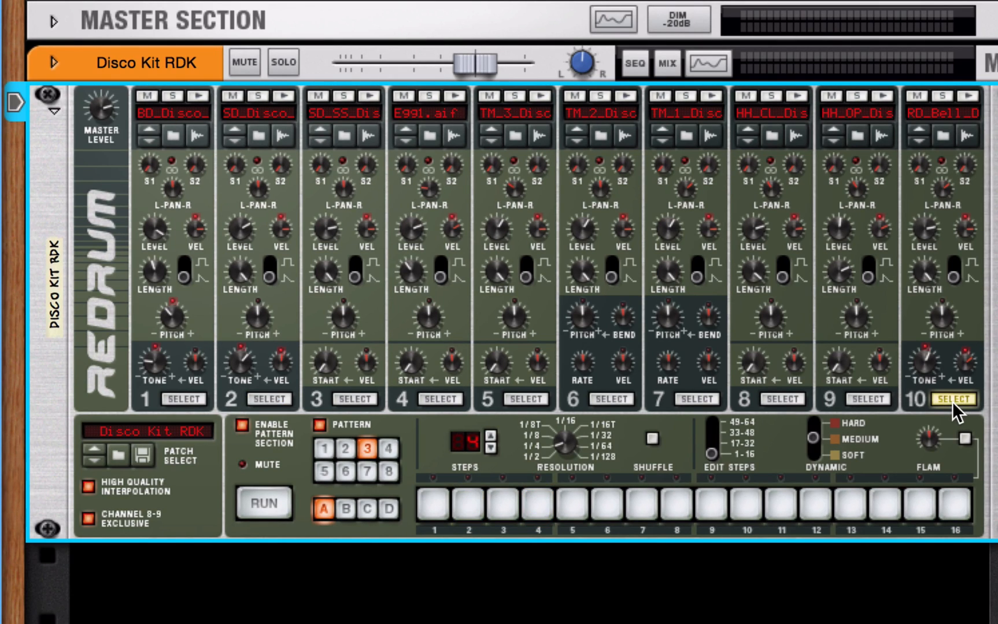
click(433, 505)
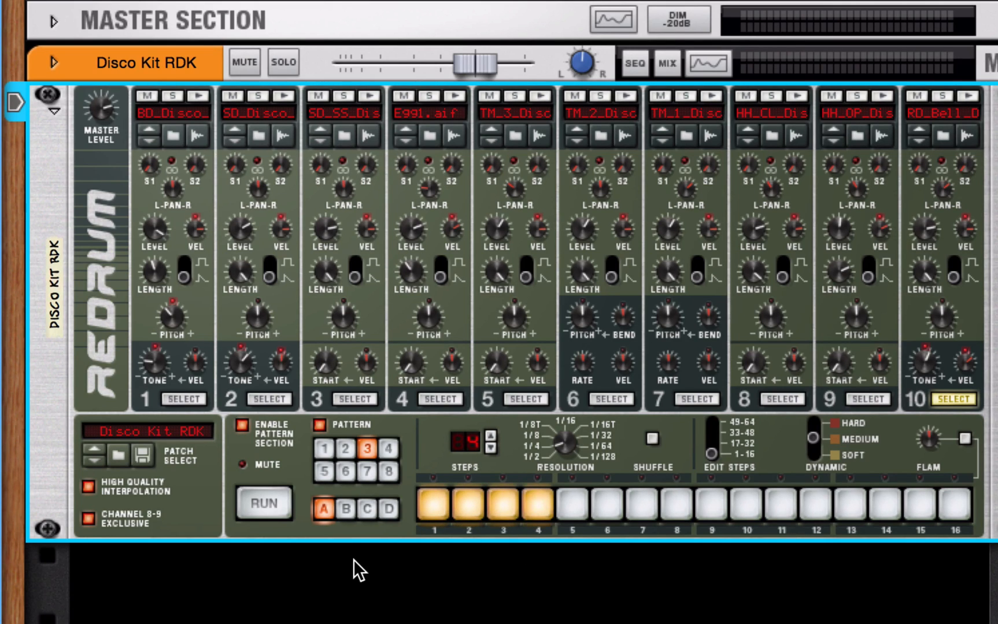
click(271, 505)
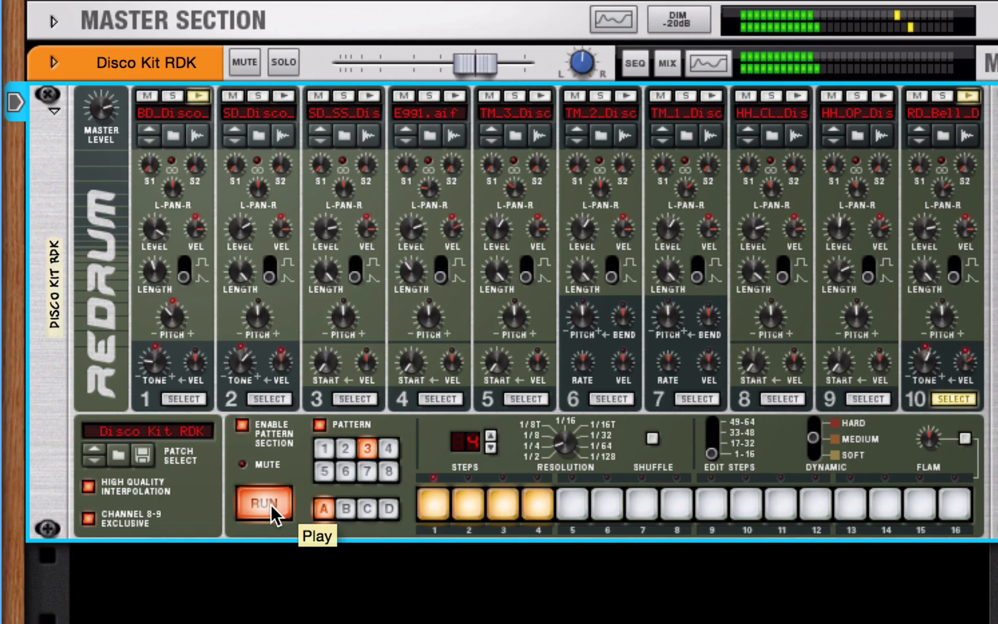
- Cycle playback through patterns 1, 2 and 3, then stop on pattern 3
click(324, 449)
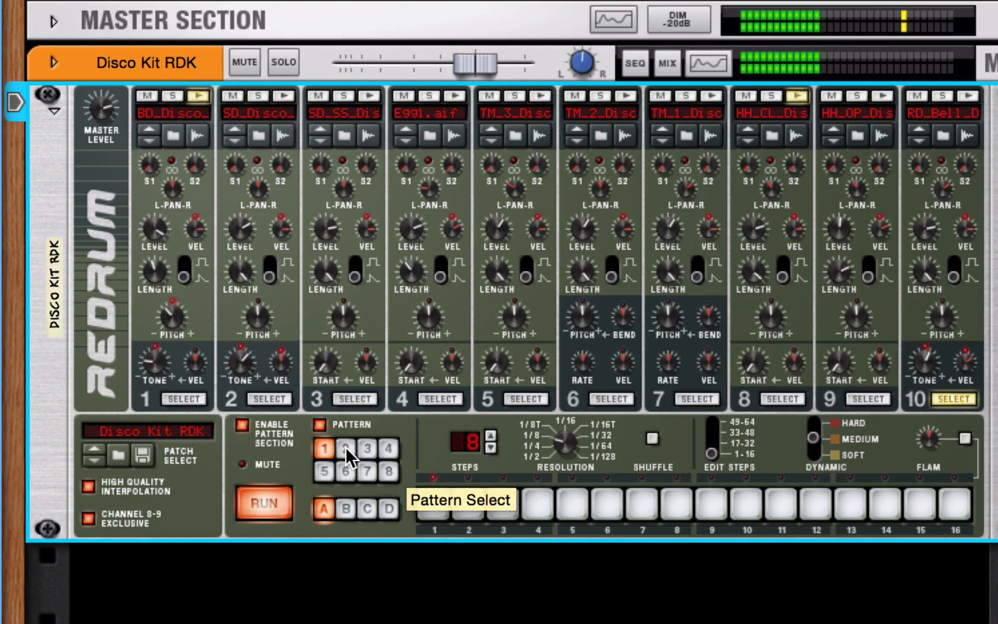
click(345, 447)
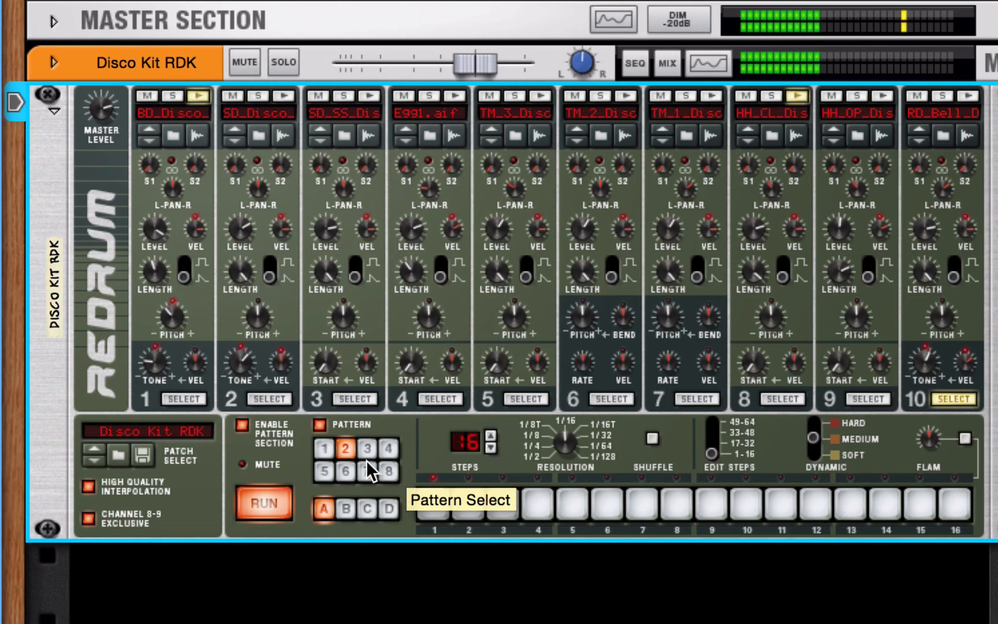
click(366, 448)
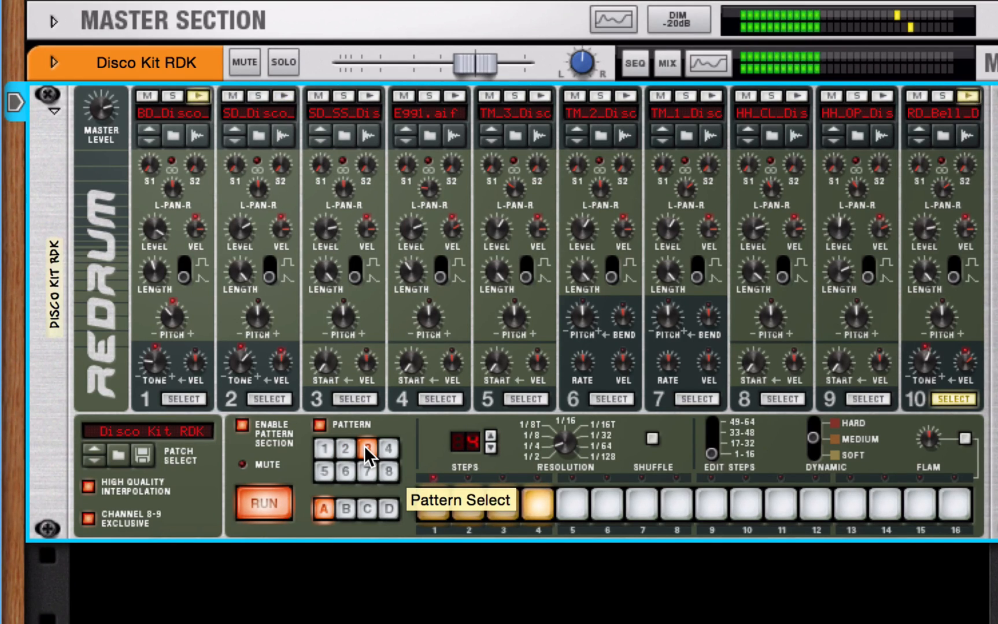
click(269, 507)
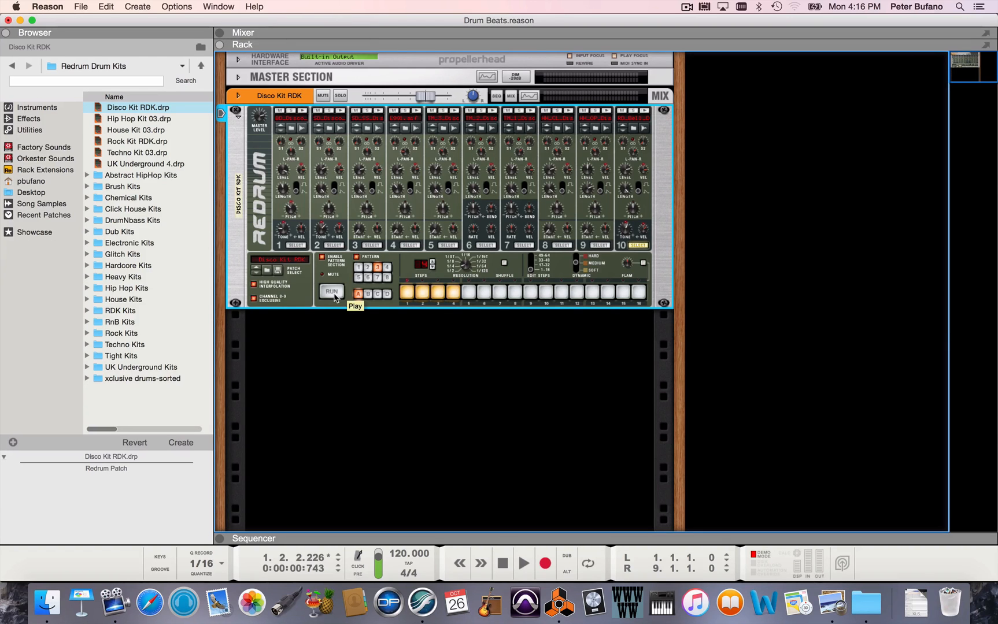